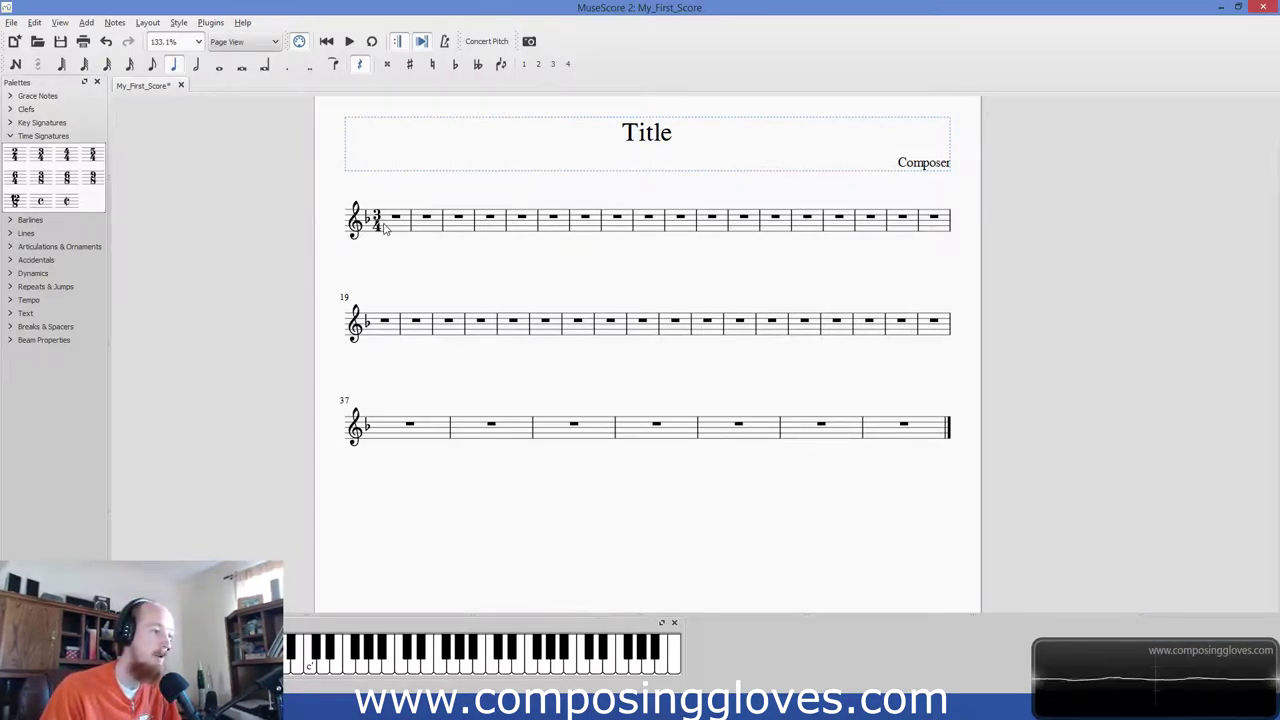
Create a new score from the Treble Clef template, keeping C major.
click(11, 22)
click(25, 38)
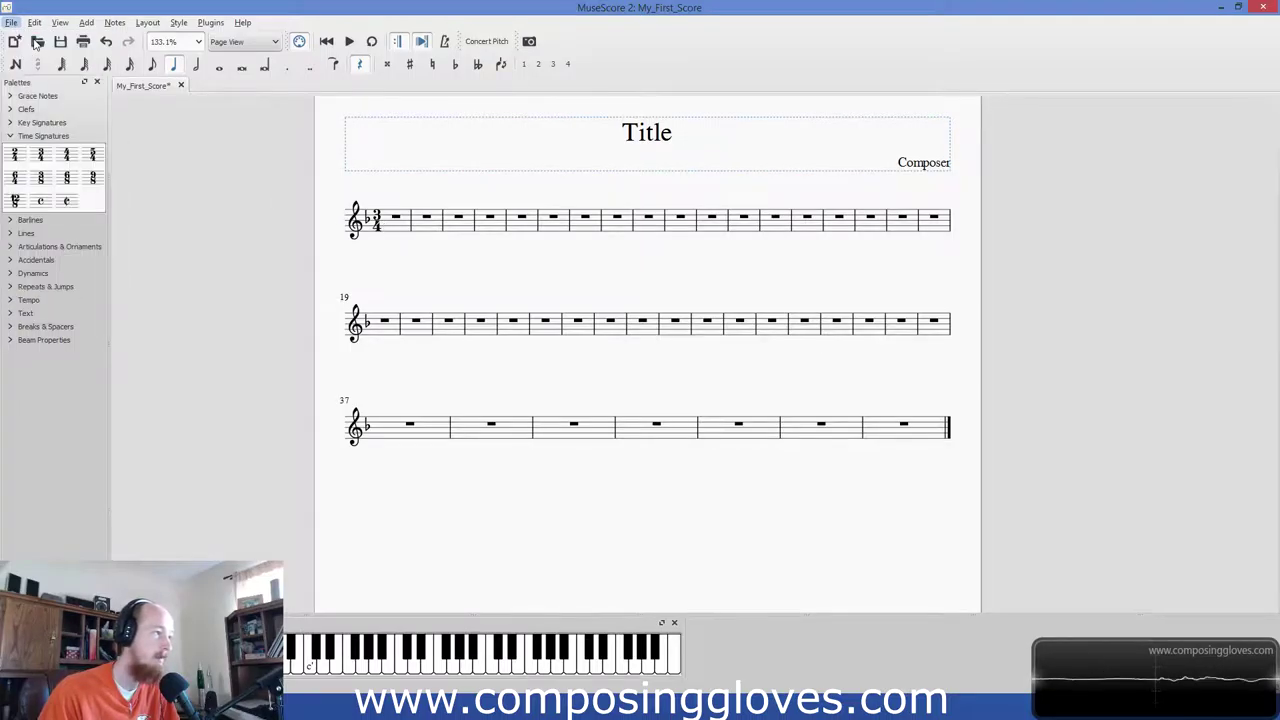
click(856, 526)
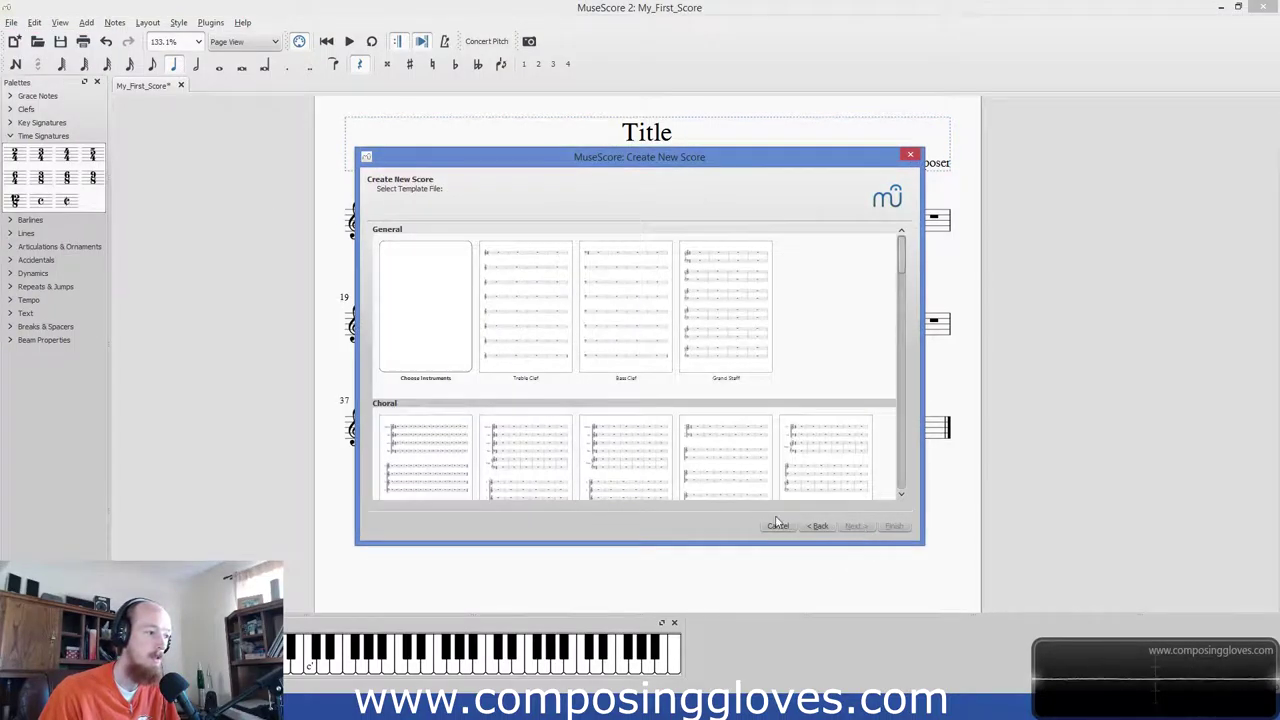
double_click(560, 322)
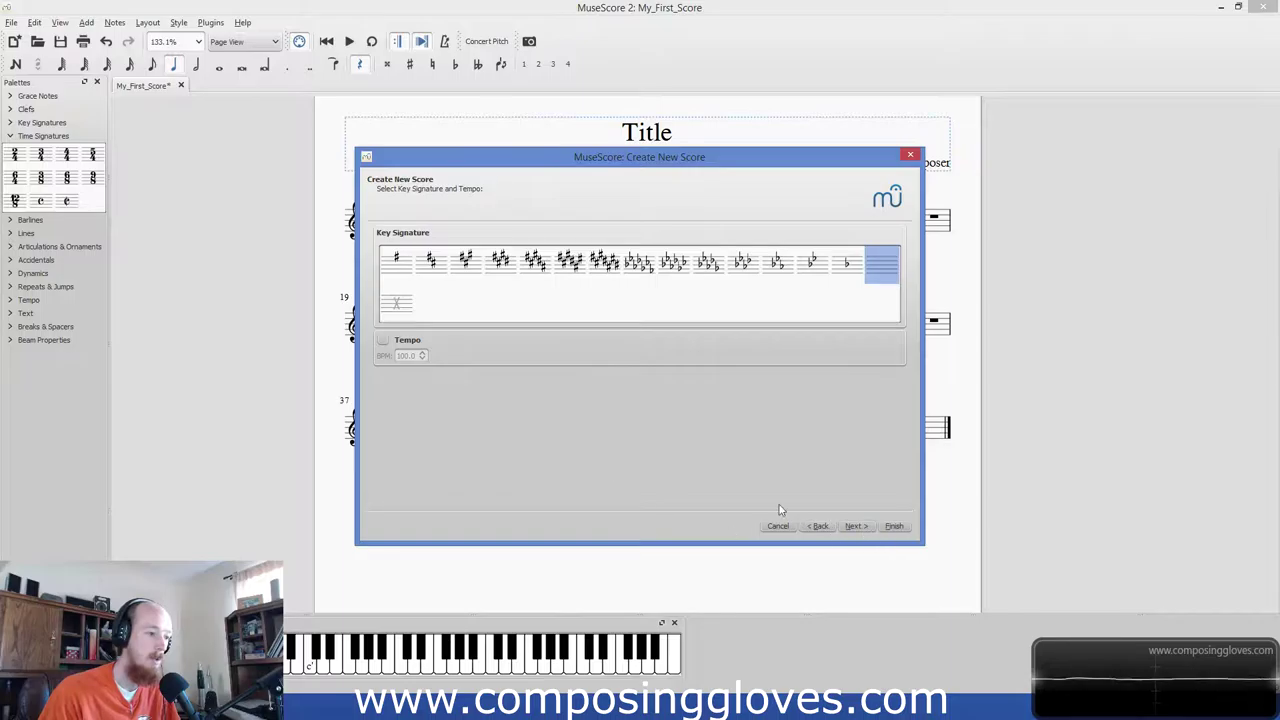
click(856, 526)
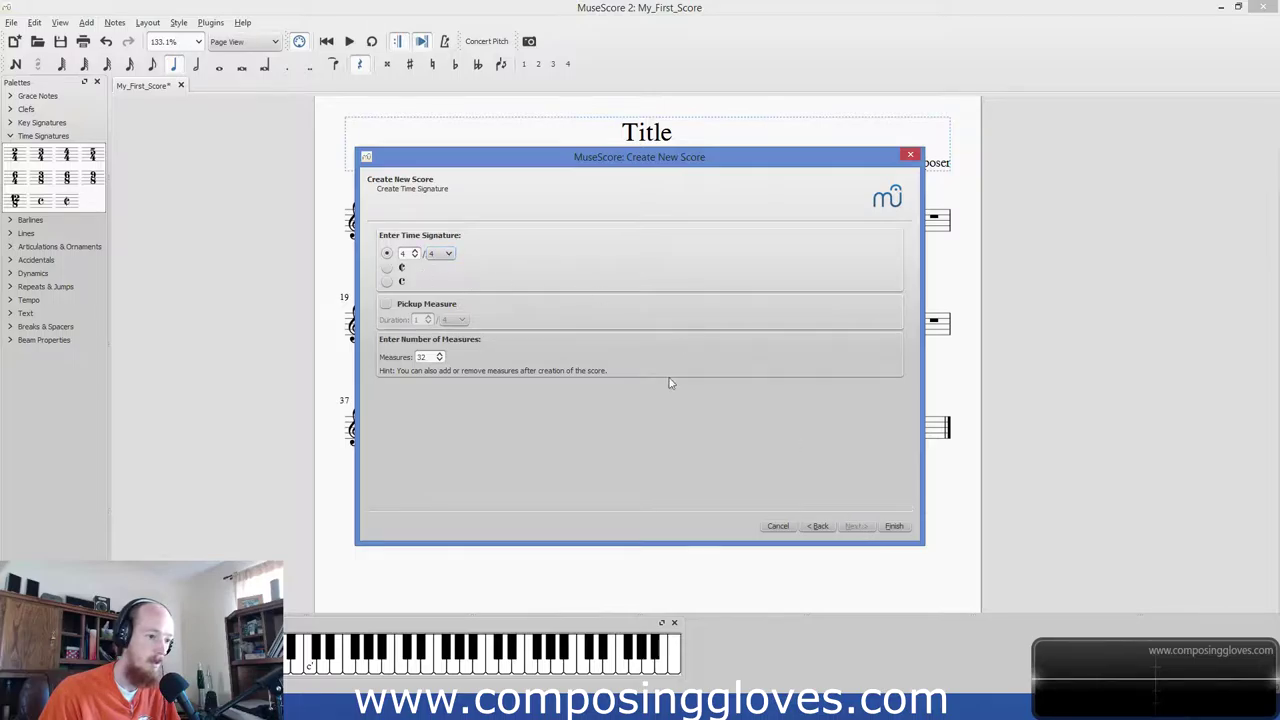
click(905, 527)
Close My_First_Score, discarding its unsaved changes.
click(143, 86)
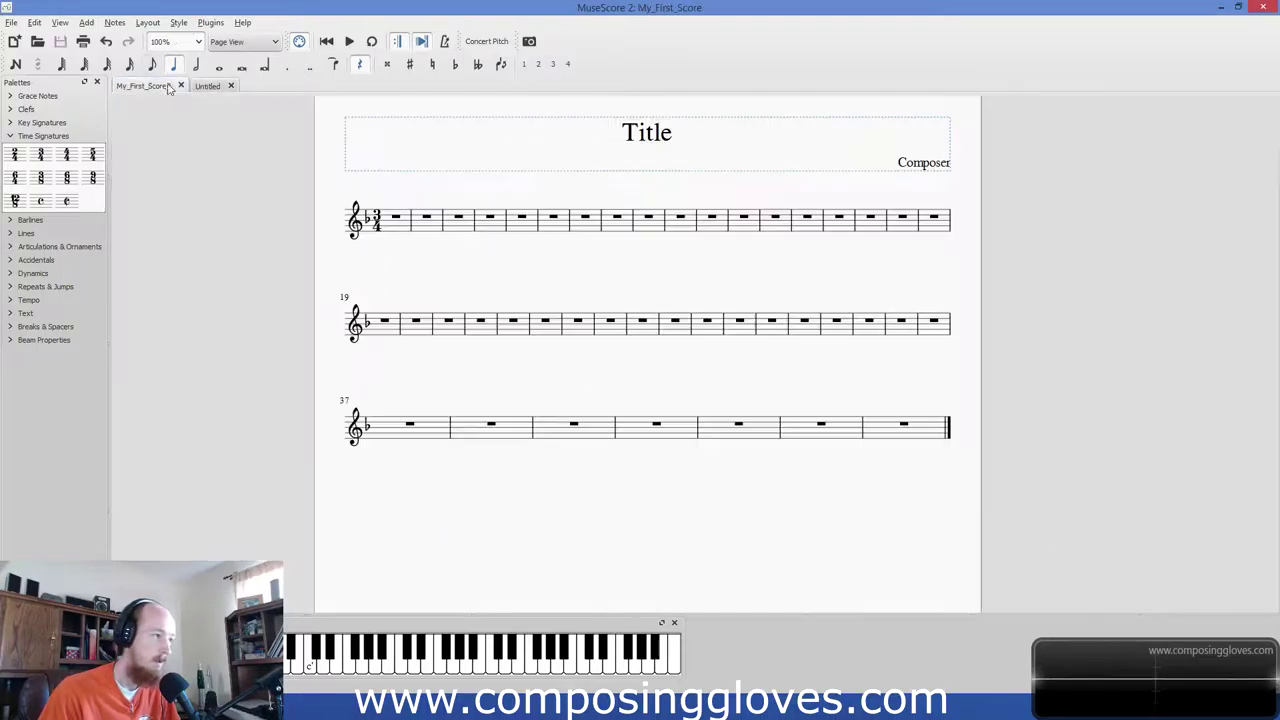
click(180, 86)
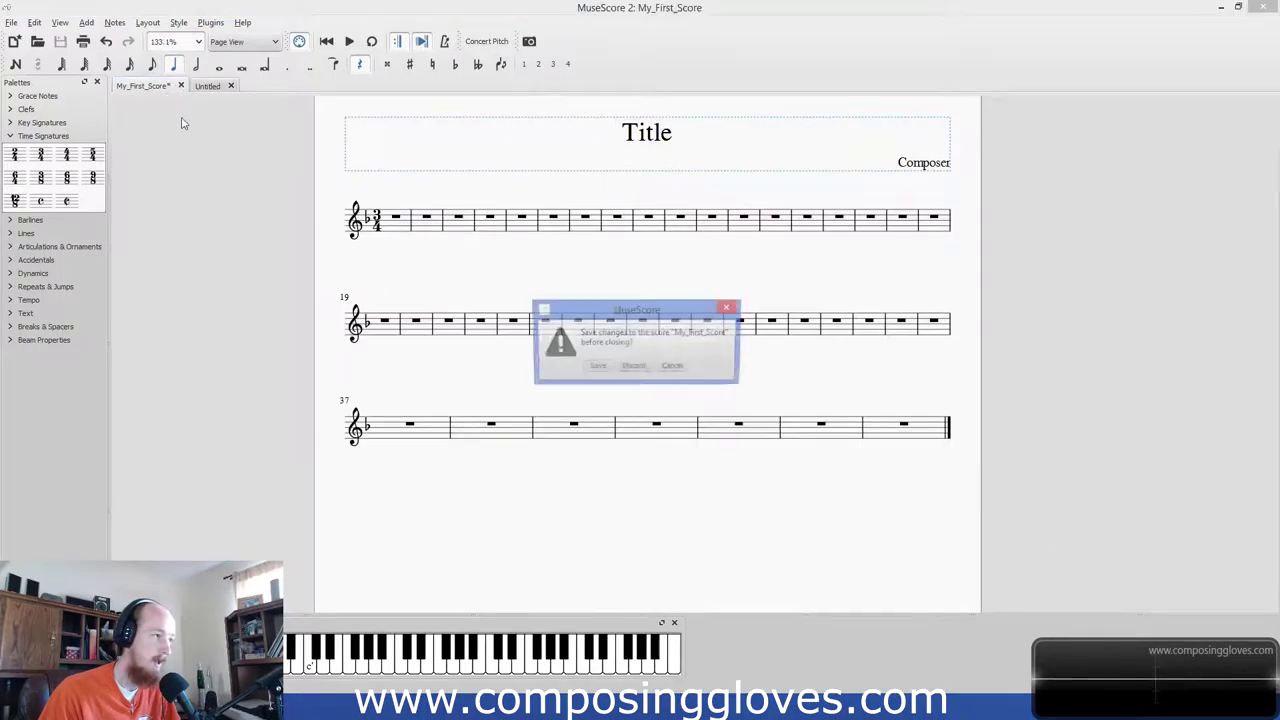
click(634, 367)
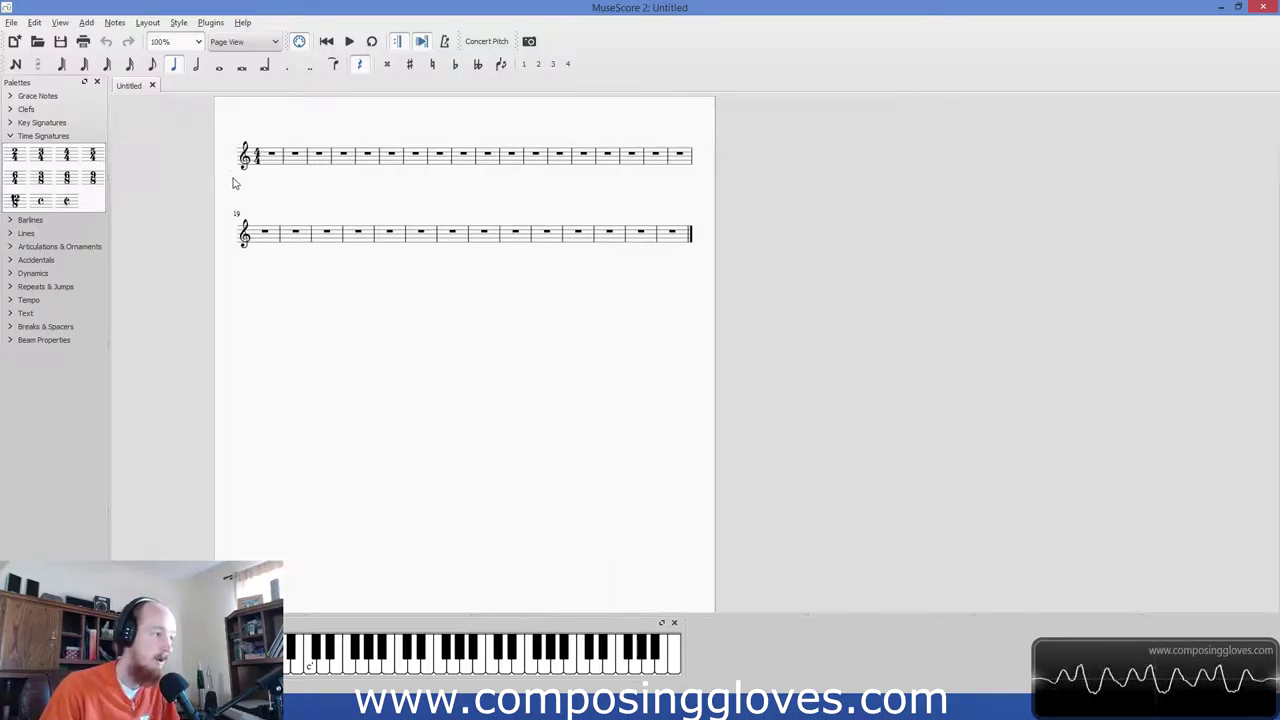
Zoom the new score in to about 146% and select the first measure.
scroll(329, 189, up, 4)
scroll(323, 194, left, 1)
scroll(240, 195, up, 1)
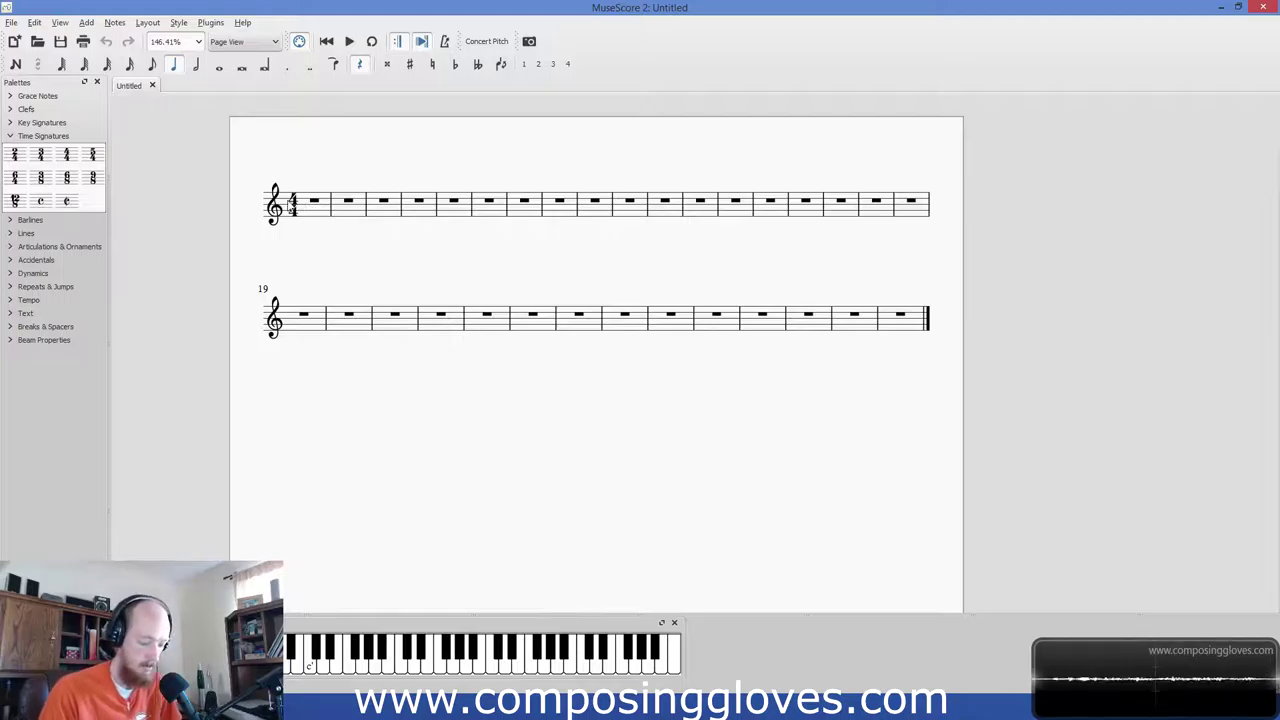
click(313, 204)
Enter a quarter rest and a first eighth note in measure 1, then apply 3/4 time.
key(n)
key(0)
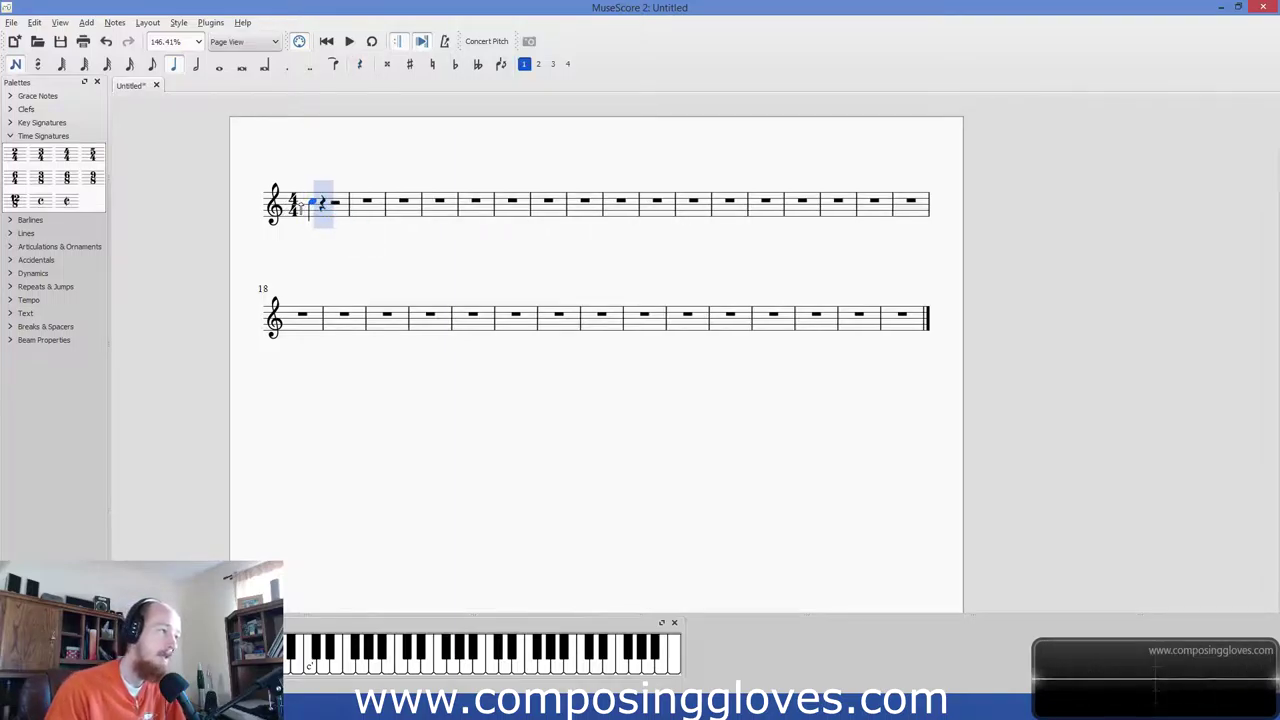
key(3)
click(322, 202)
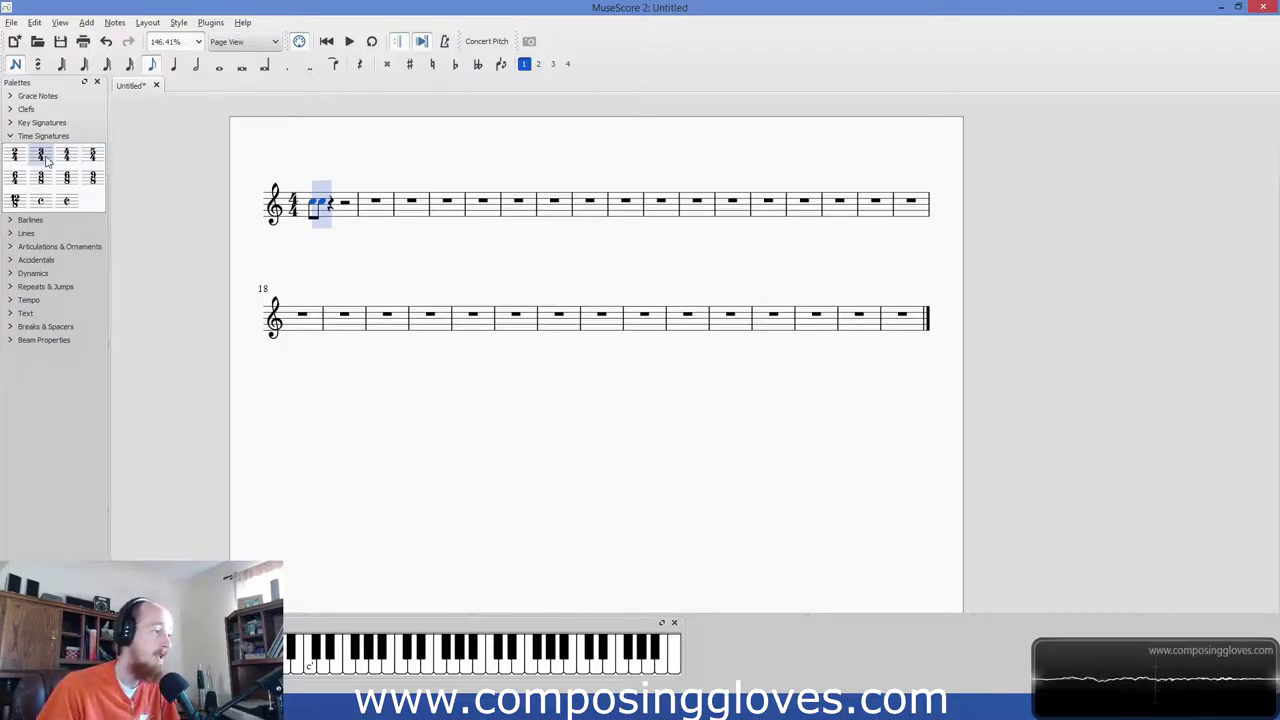
drag(44, 160, 291, 204)
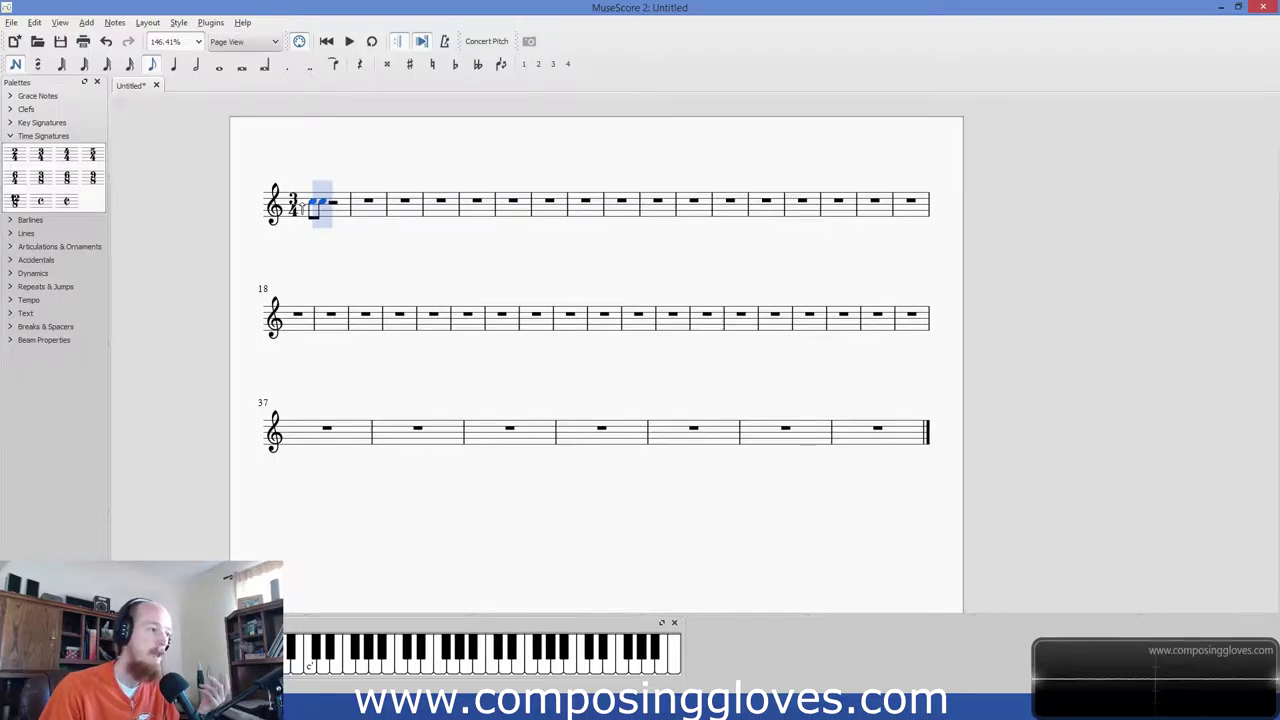
Fill measure 1 with six eighth notes beamed in pairs, adding then removing a natural on the last.
click(336, 204)
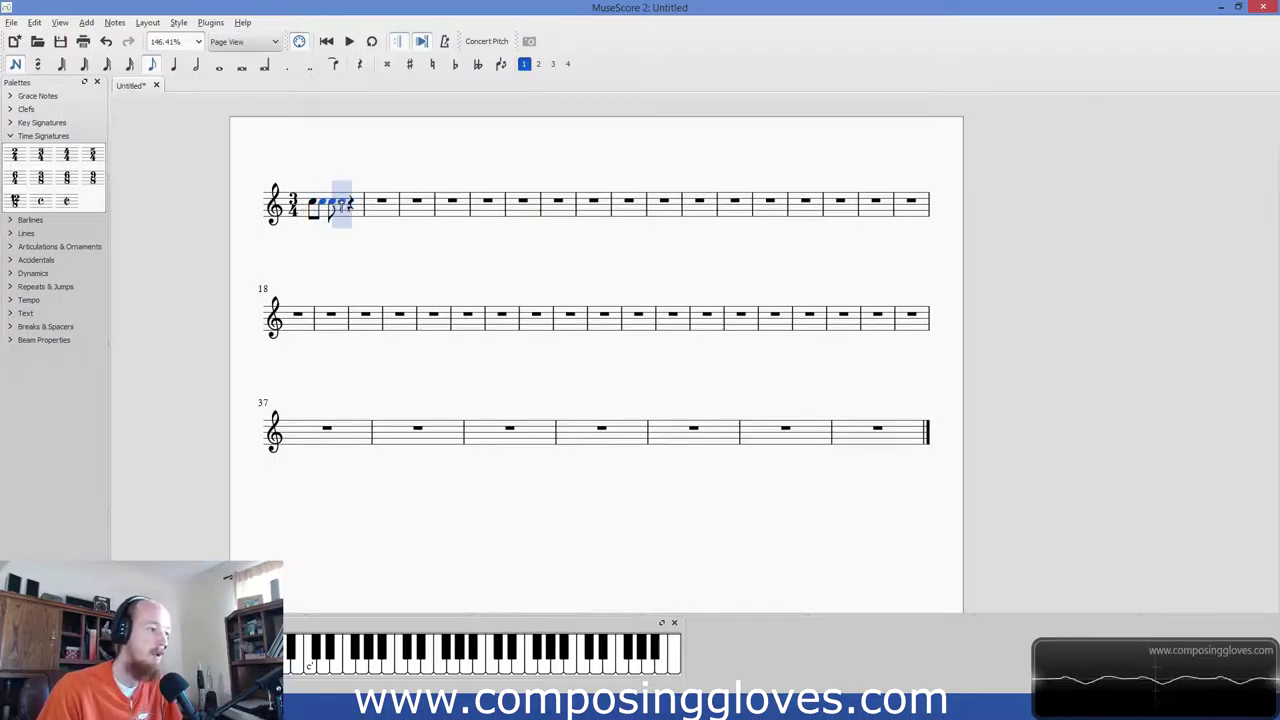
click(350, 204)
click(362, 204)
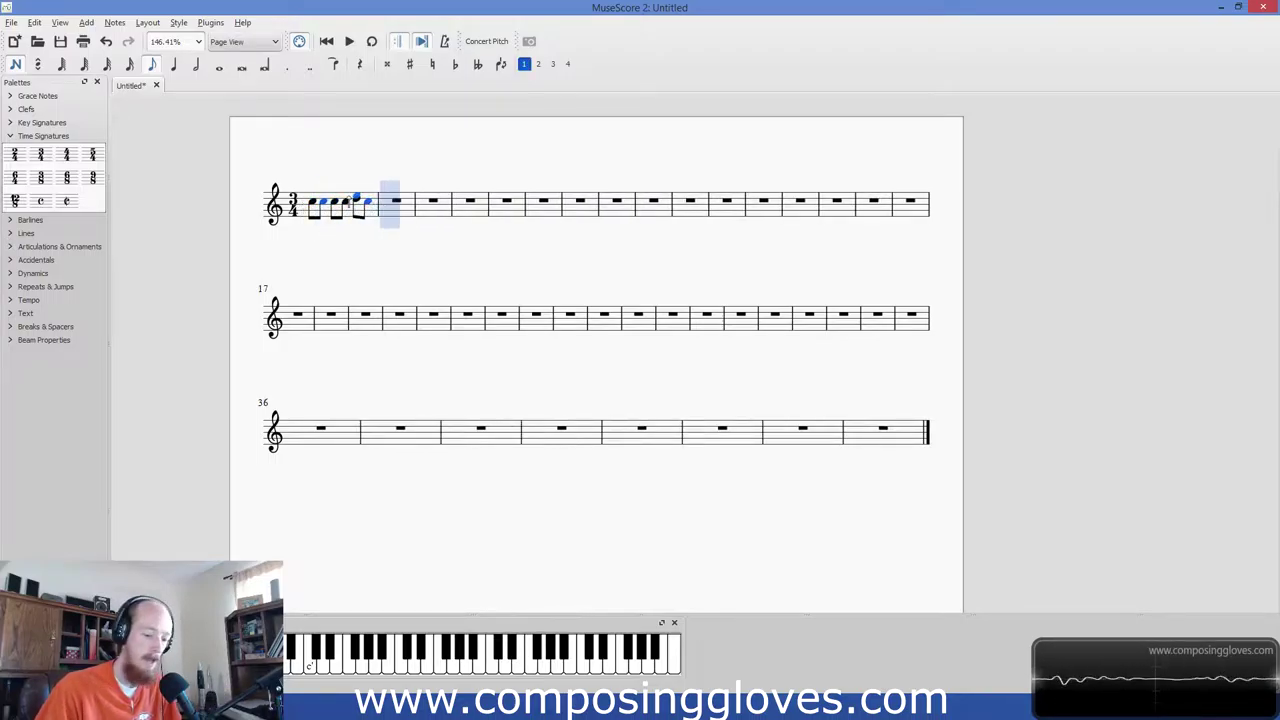
click(366, 203)
click(357, 197)
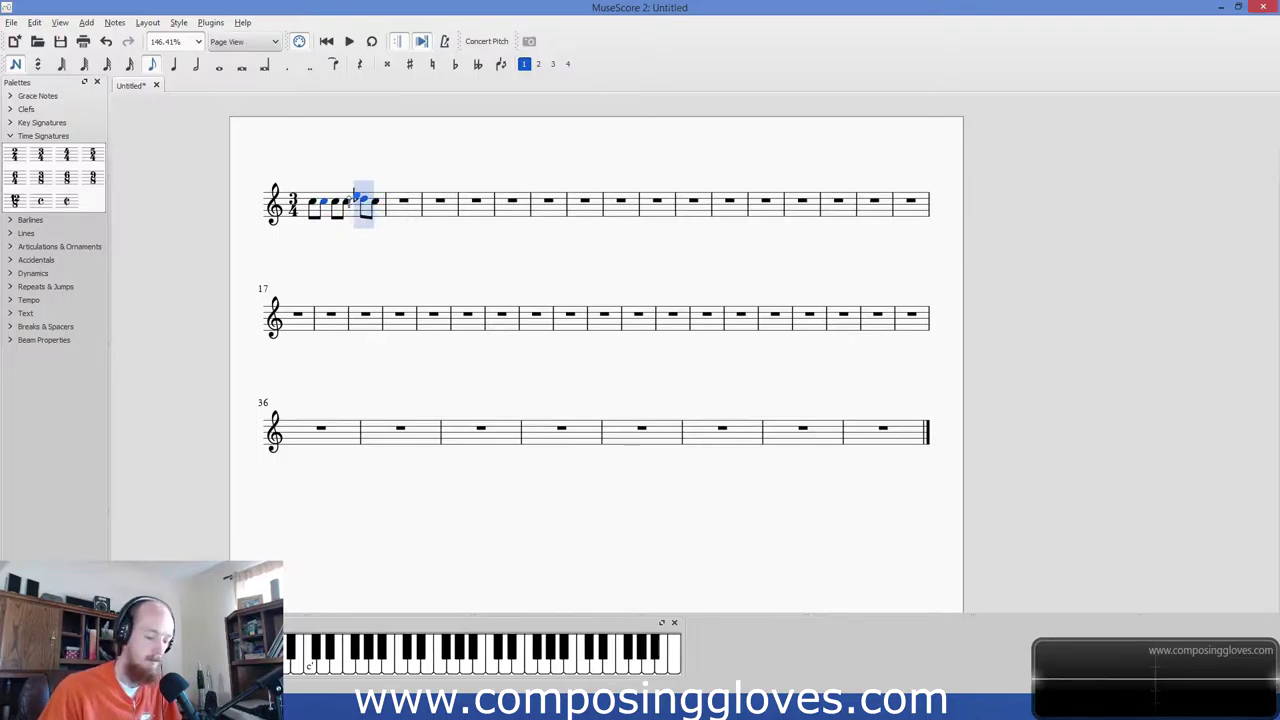
click(357, 198)
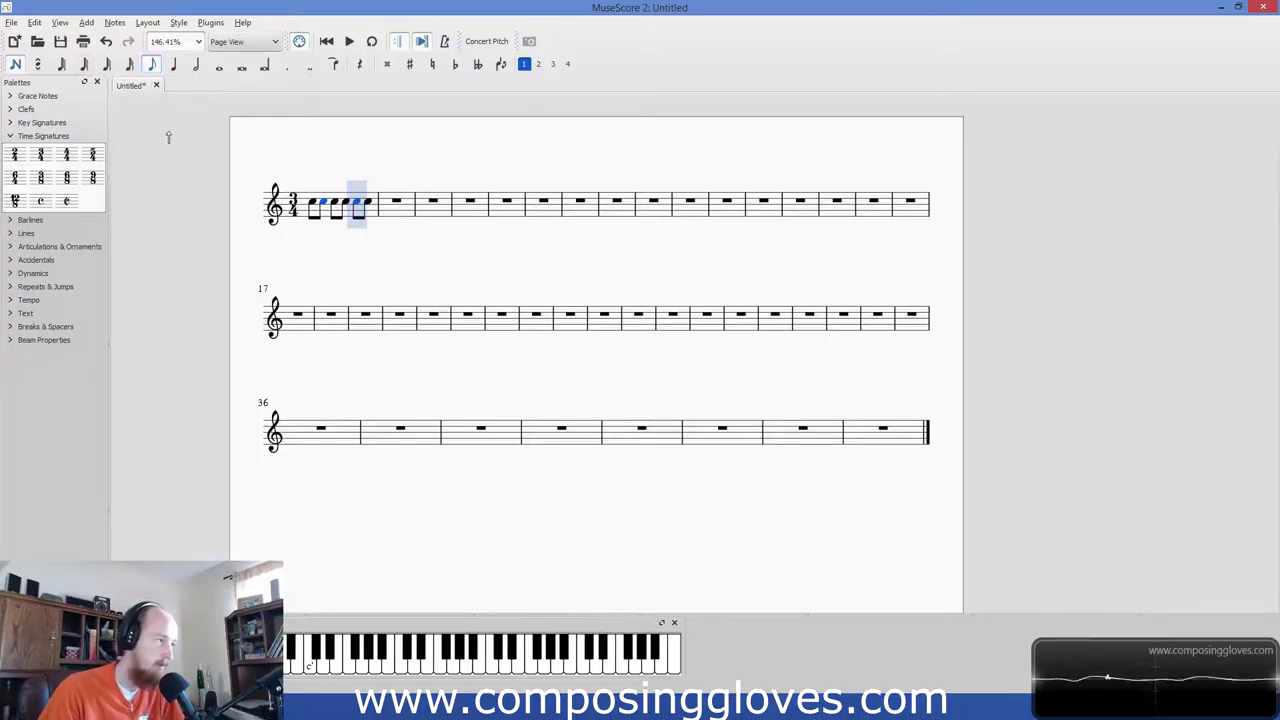
click(310, 205)
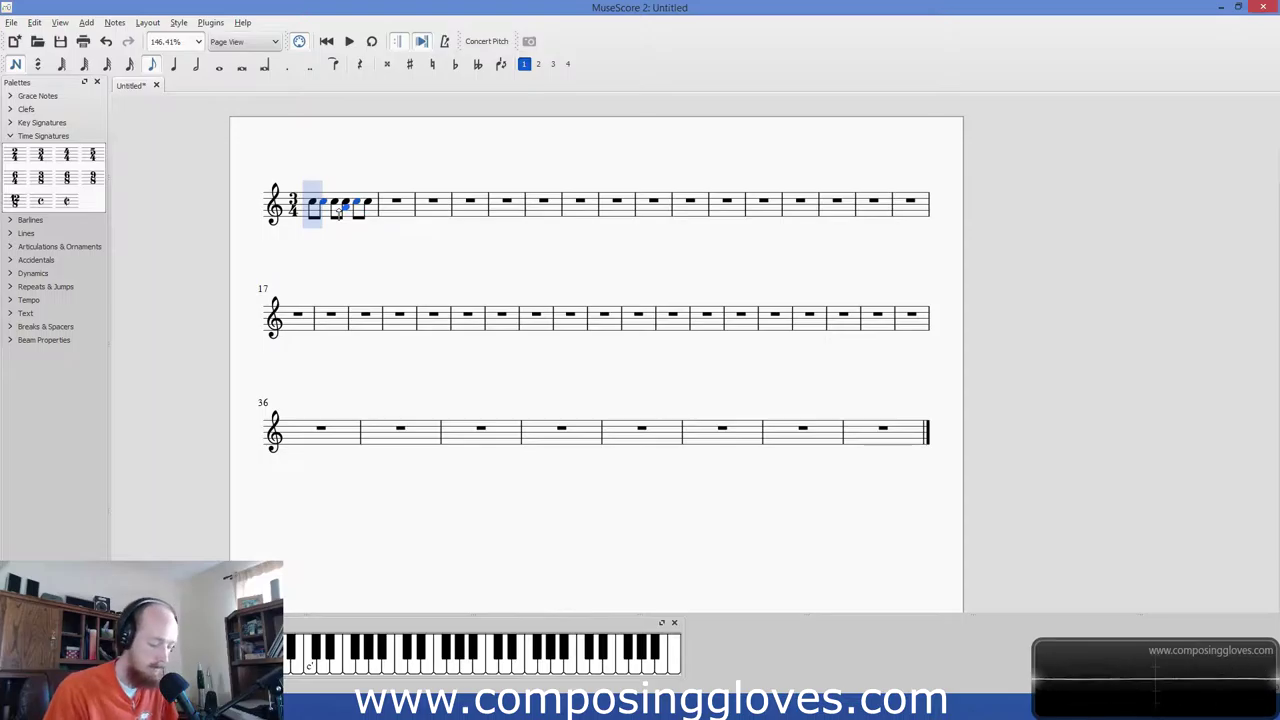
Open the Master Palette's Time Signatures with Shift+F9, reposition it, and preview 2/4 then 3/4 note groups.
key(shift+F9)
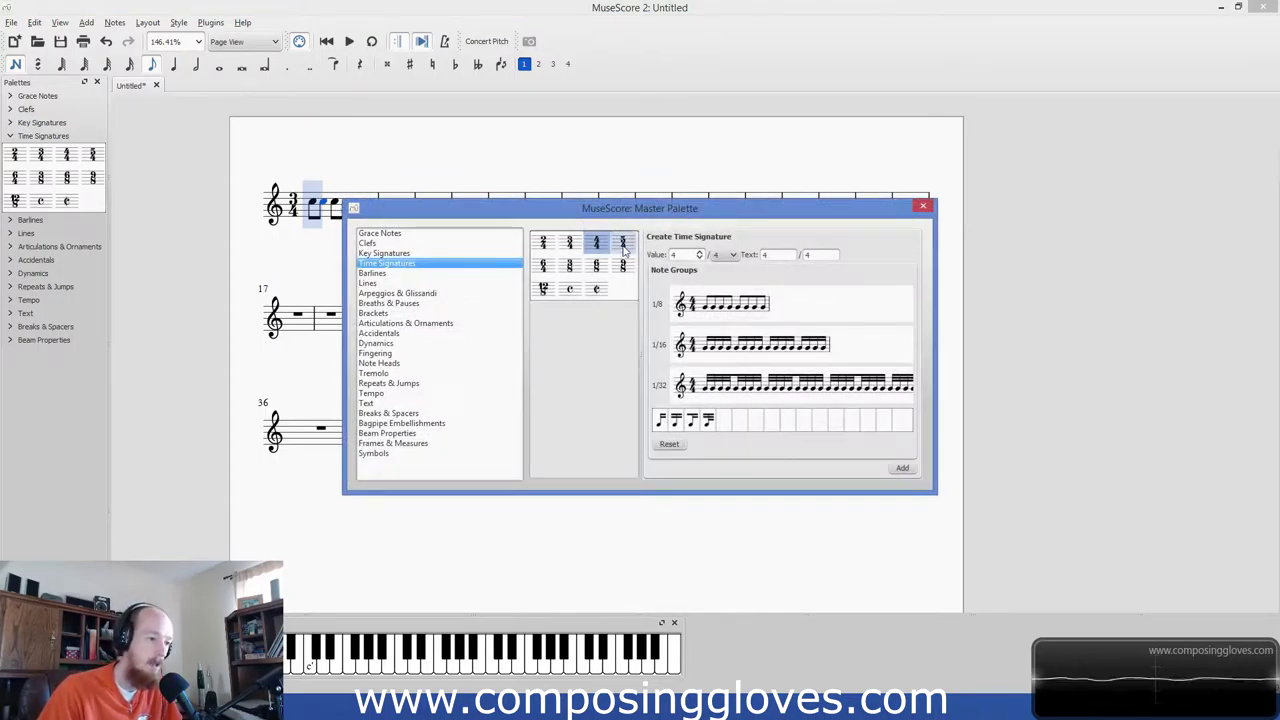
drag(656, 212, 644, 184)
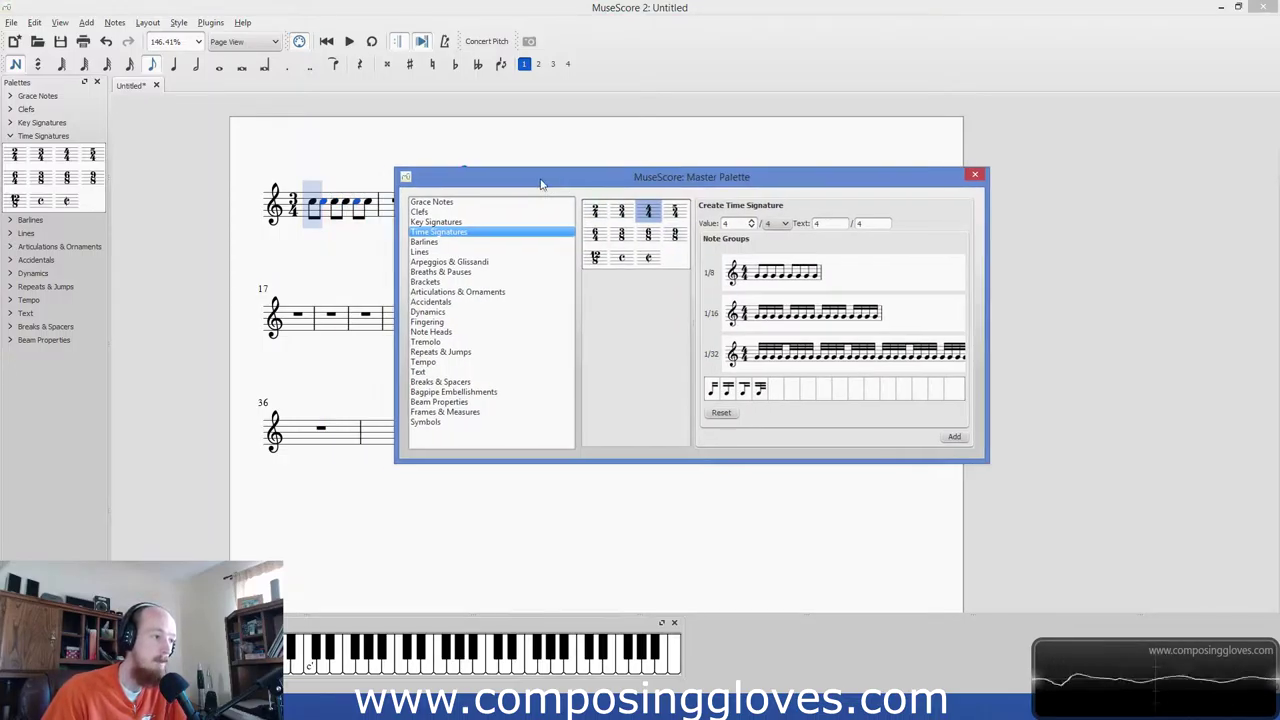
drag(478, 185, 541, 182)
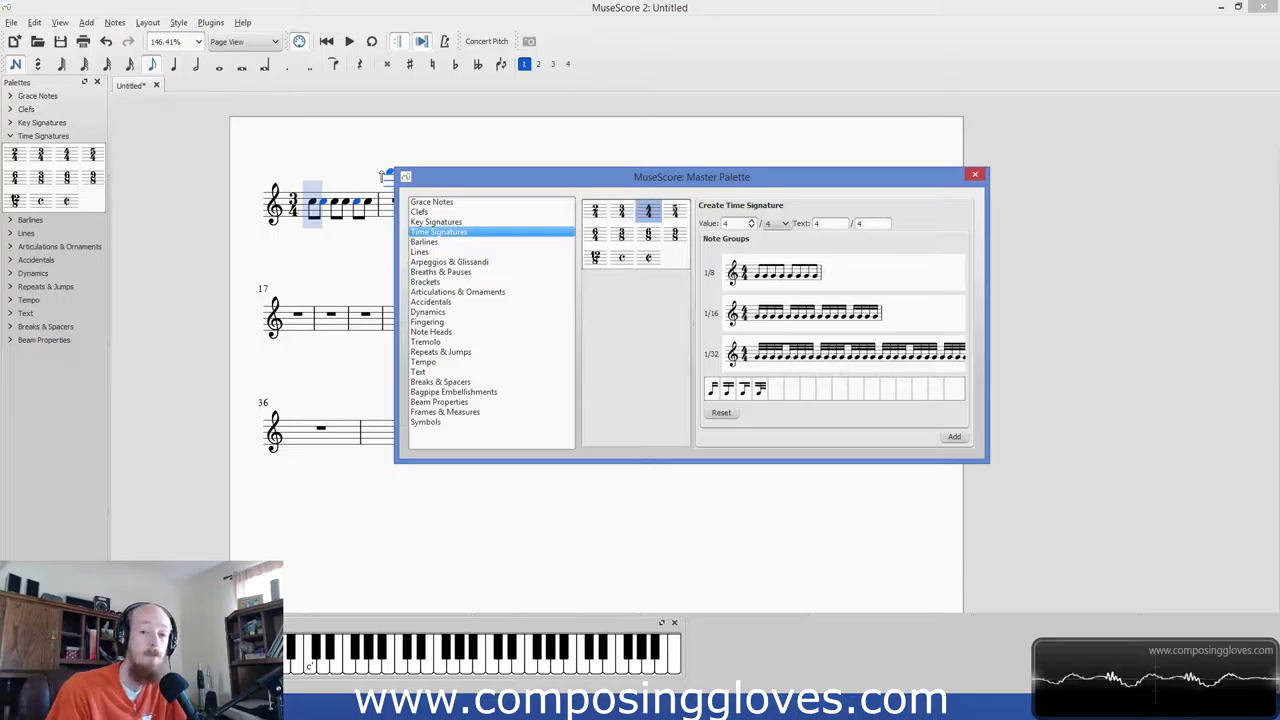
click(594, 215)
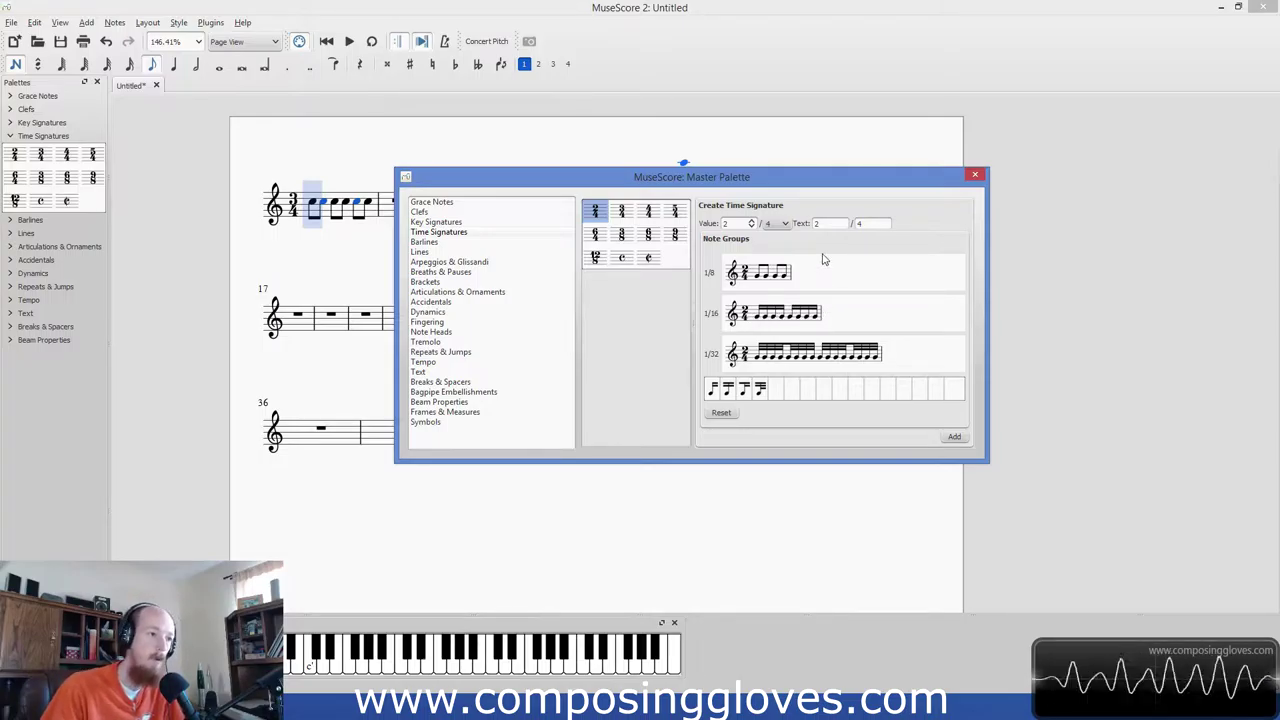
click(648, 210)
Preview the 3/4 and 5/4 note groups, then split the 1/8 beam group into two.
click(621, 210)
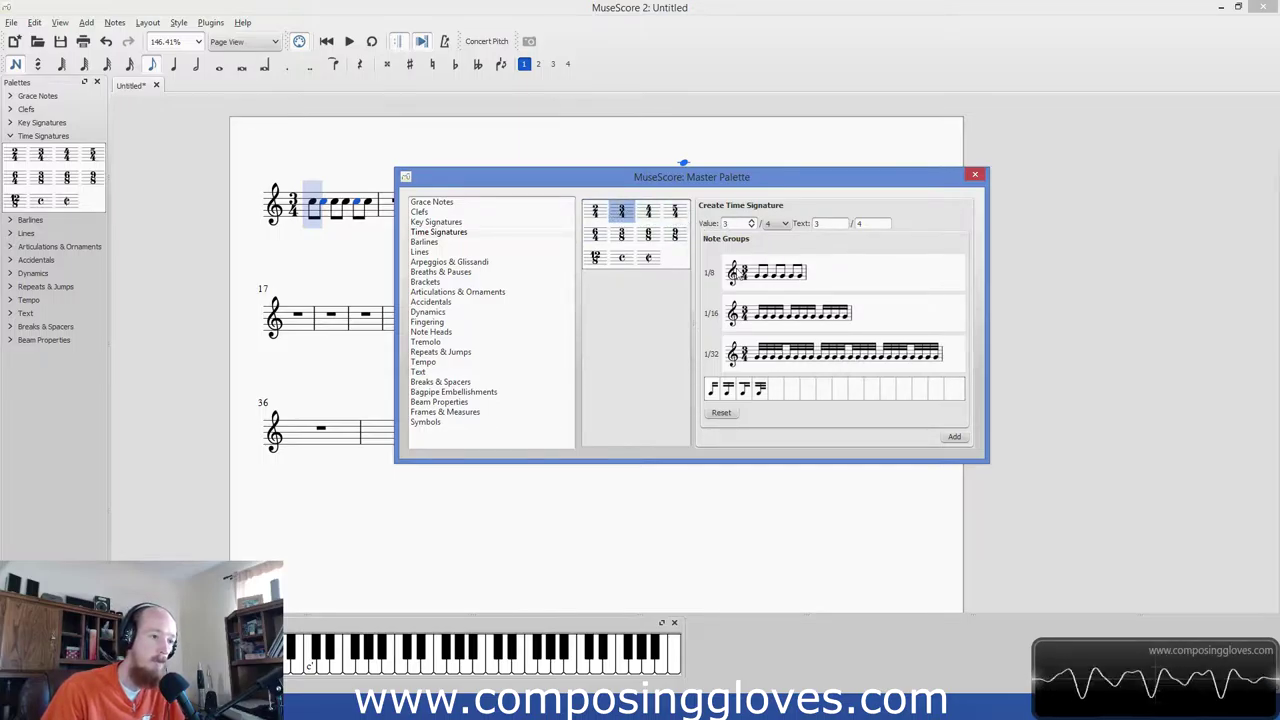
click(676, 210)
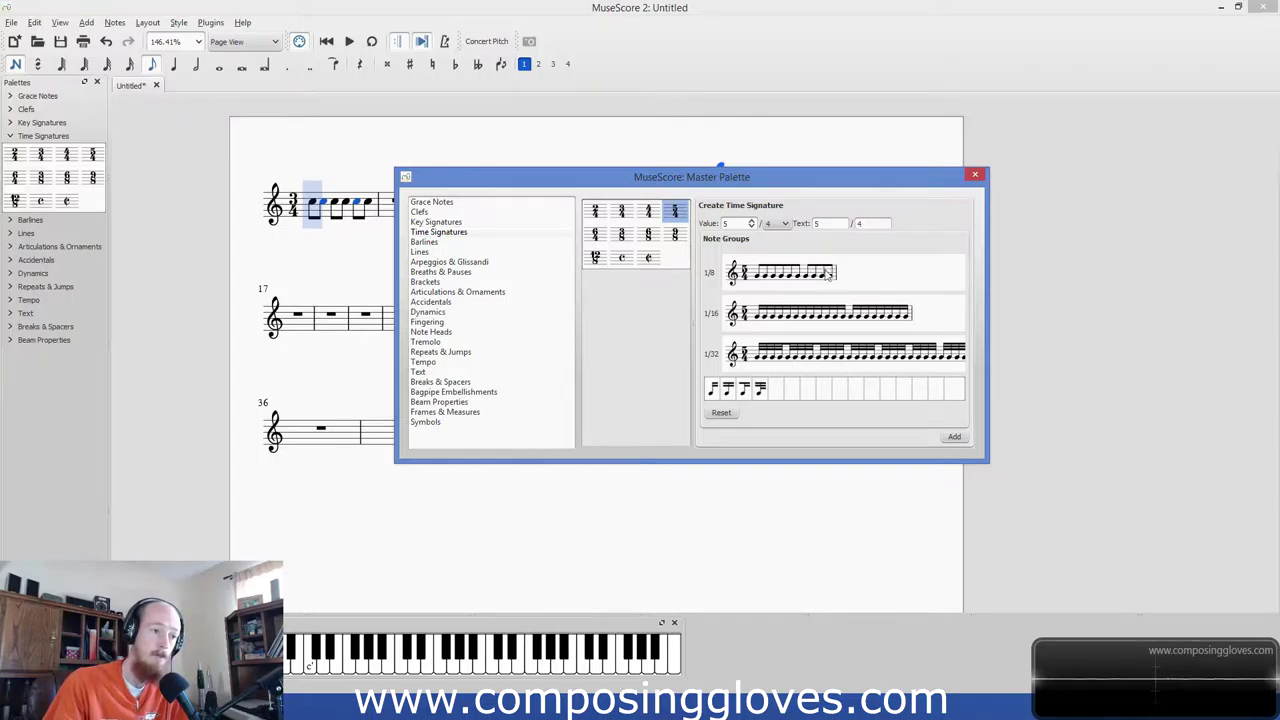
click(793, 279)
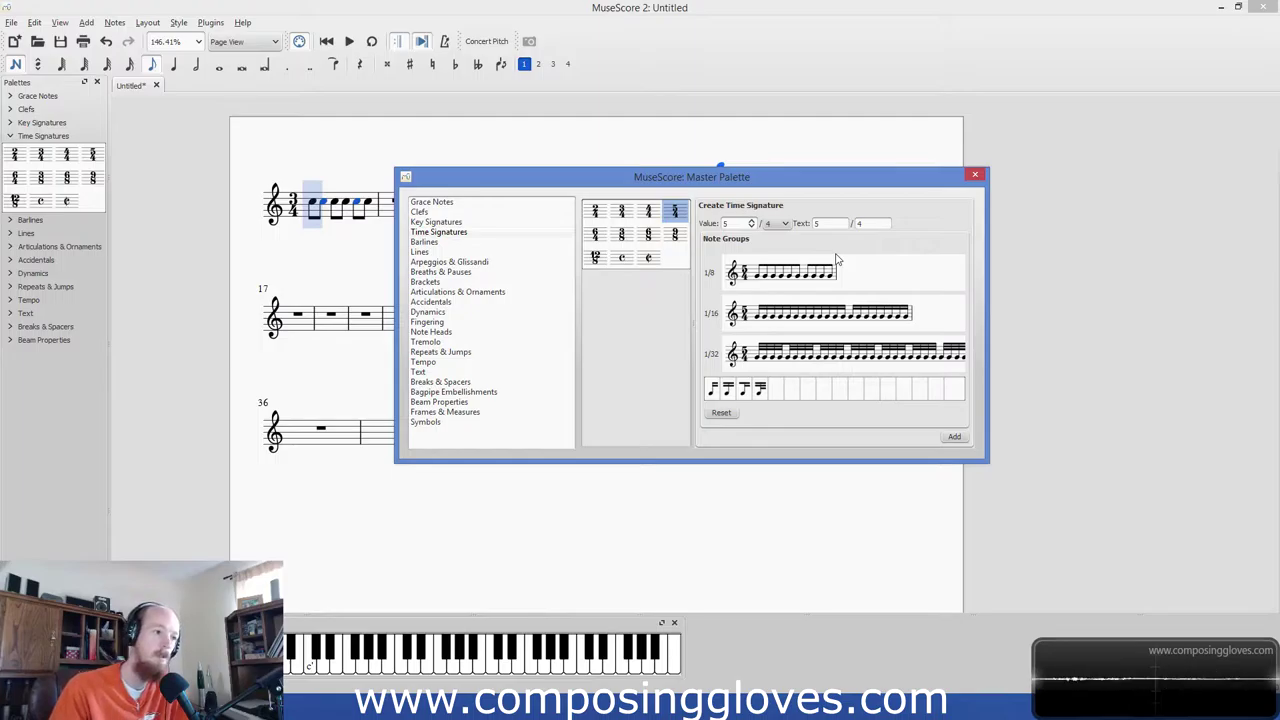
Preview the 2/4, 4/4 and 5/4 note groups, returning to 4/4.
click(595, 211)
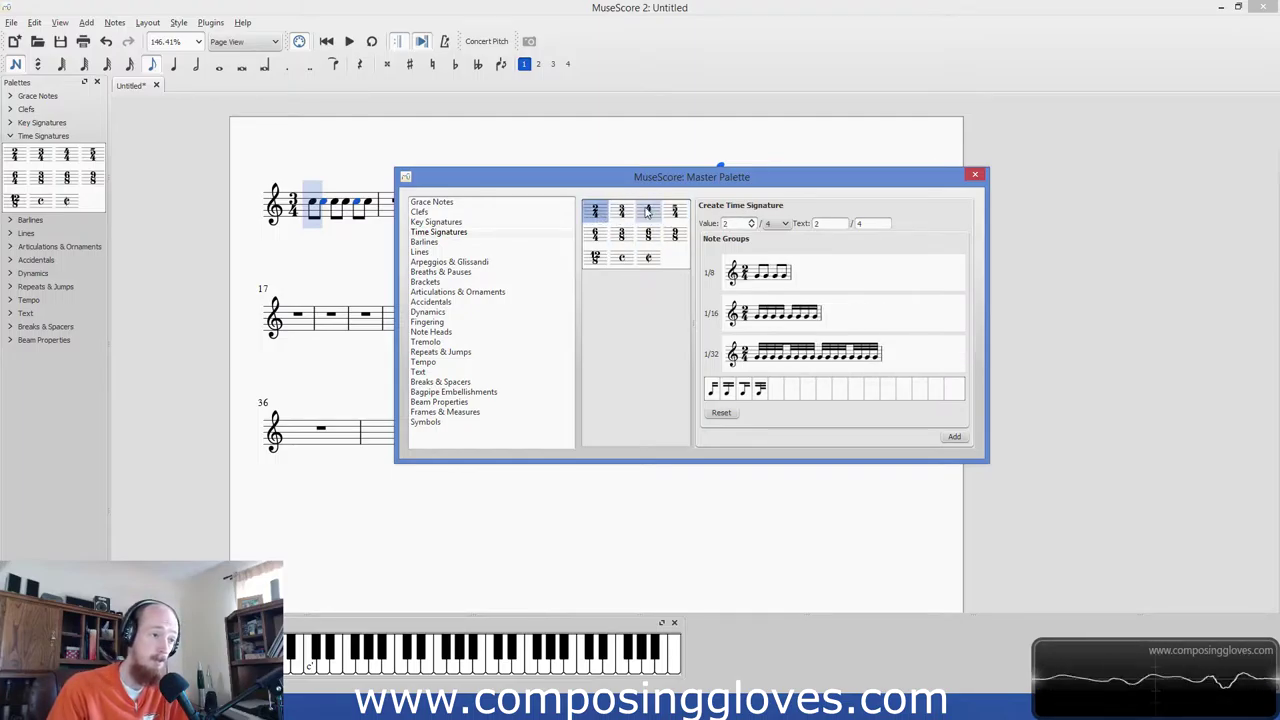
click(647, 212)
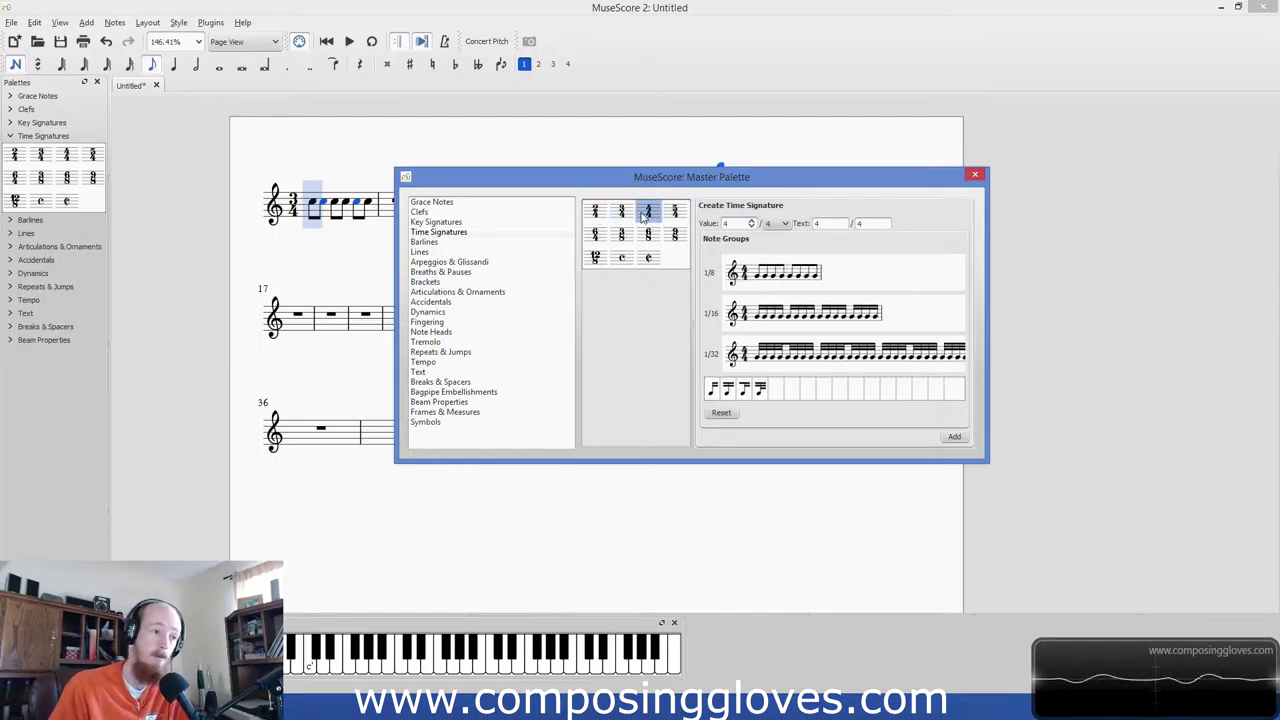
click(674, 212)
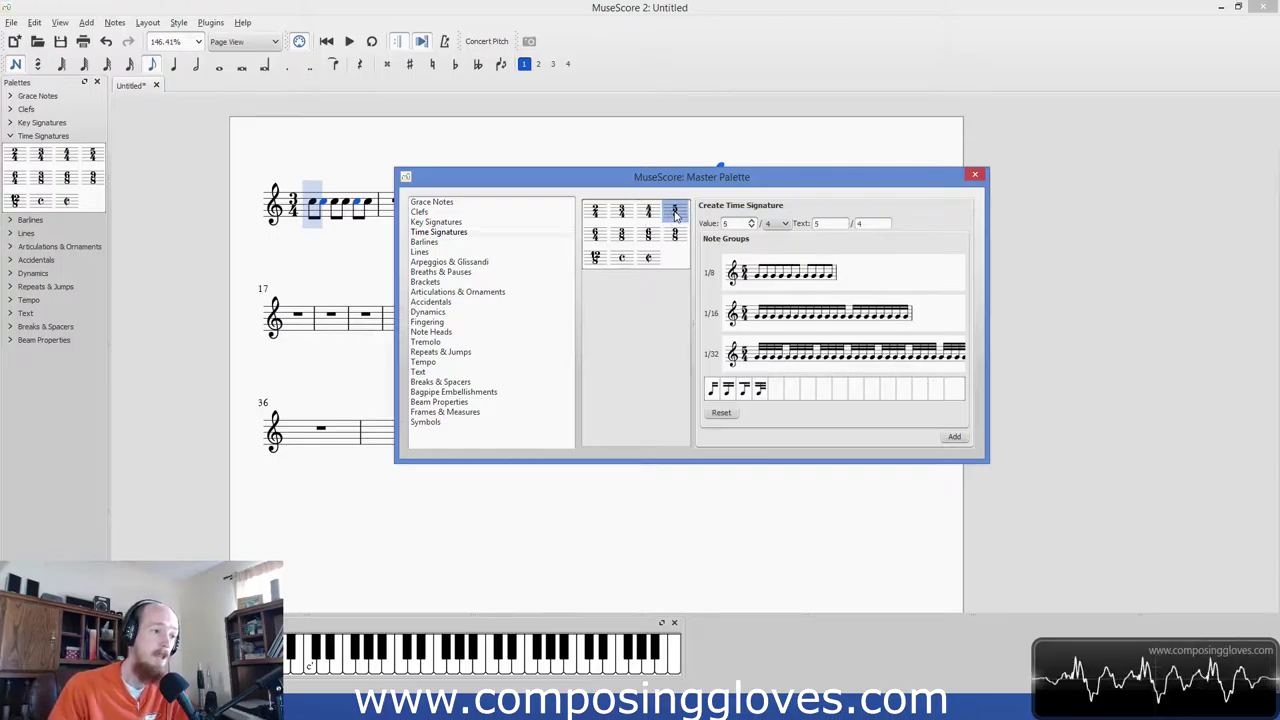
click(655, 214)
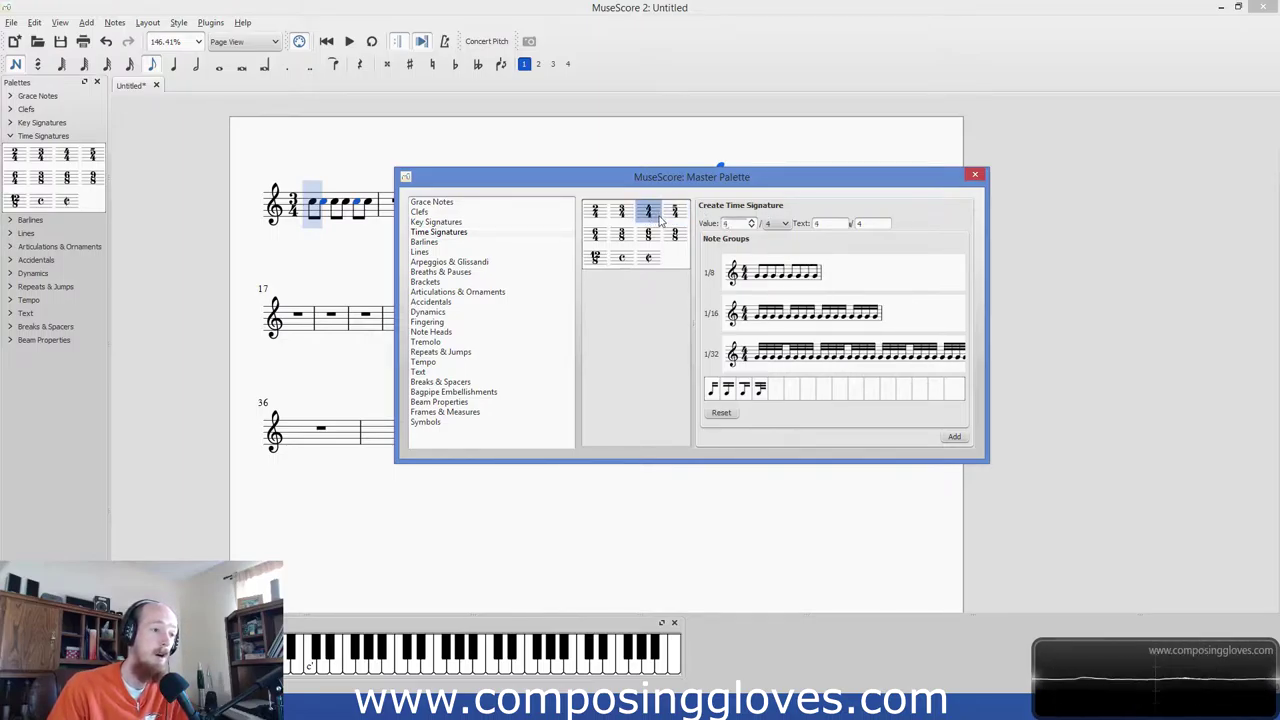
Set the custom numerator to 2, trying denominators 1 and 2 before settling on 2/4.
double_click(728, 223)
text(2)
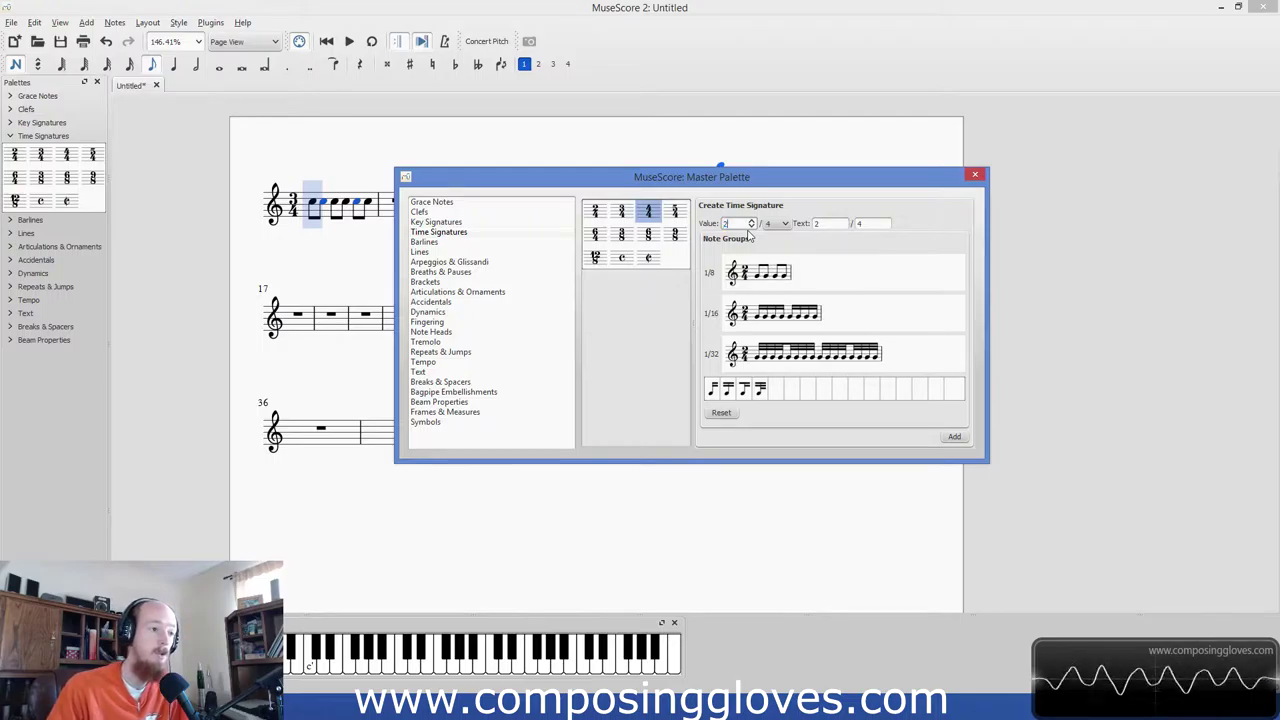
click(776, 223)
click(780, 237)
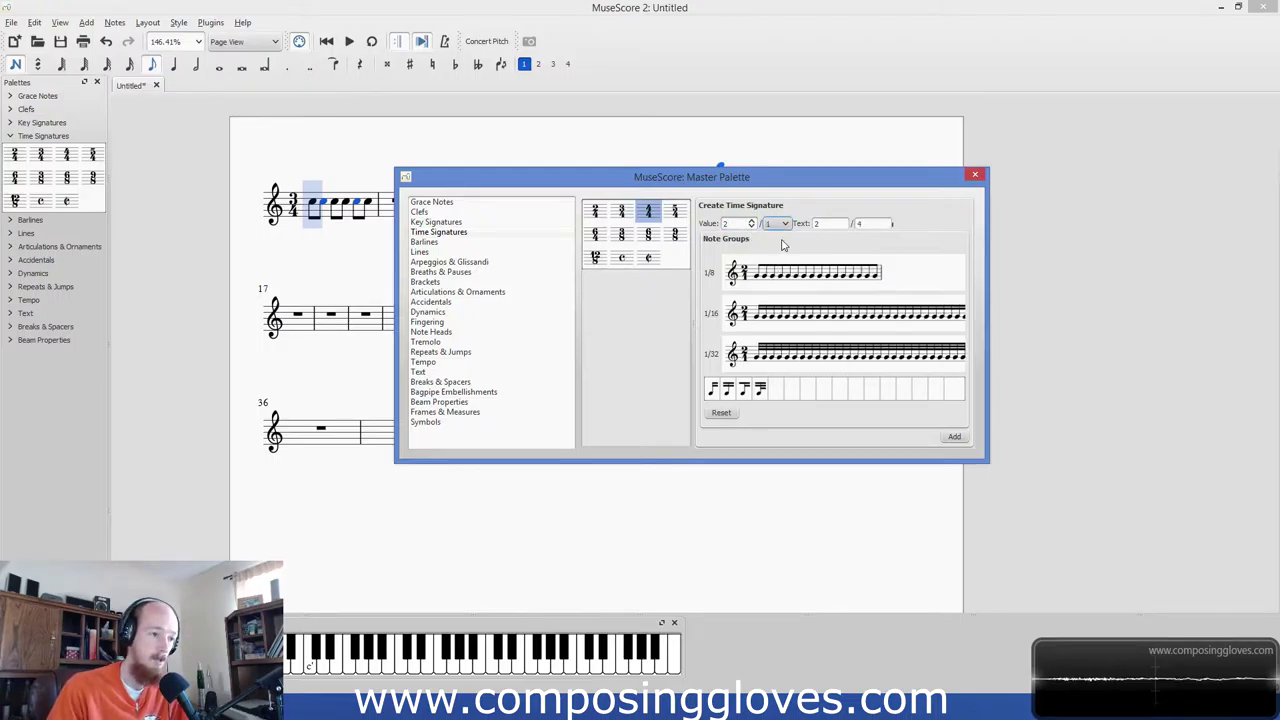
click(782, 224)
click(780, 247)
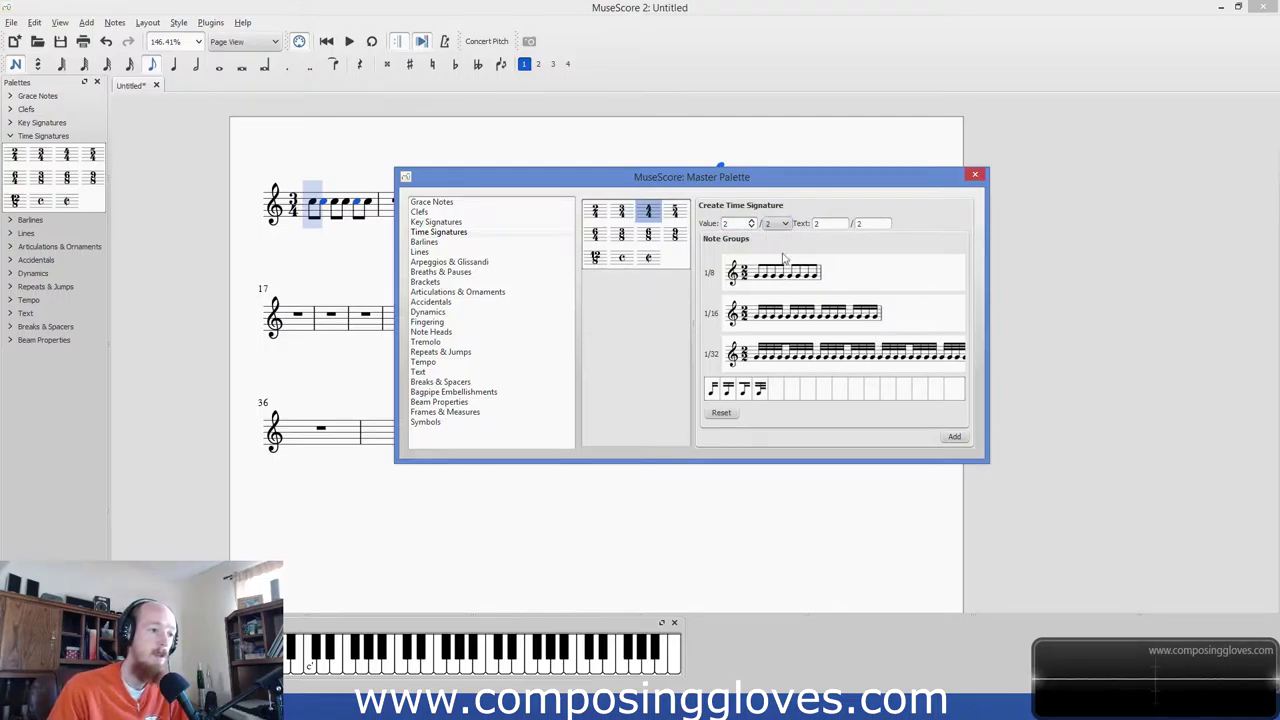
click(842, 226)
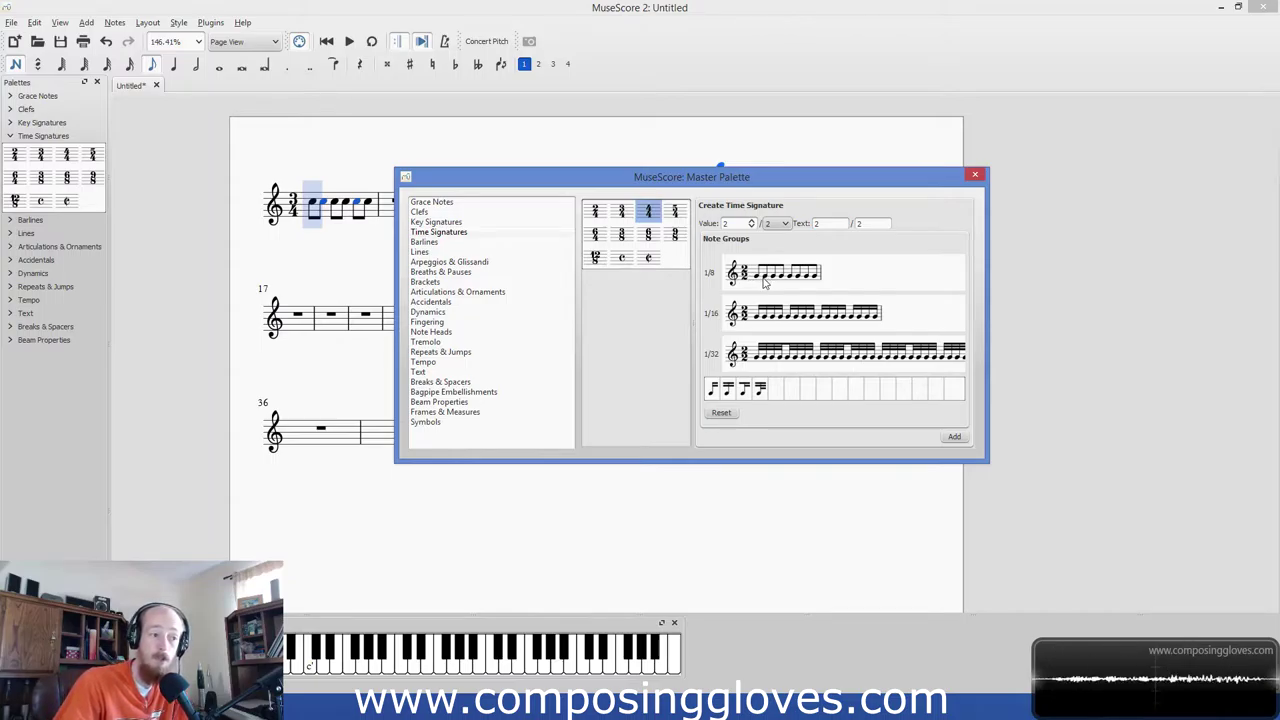
click(770, 225)
click(782, 253)
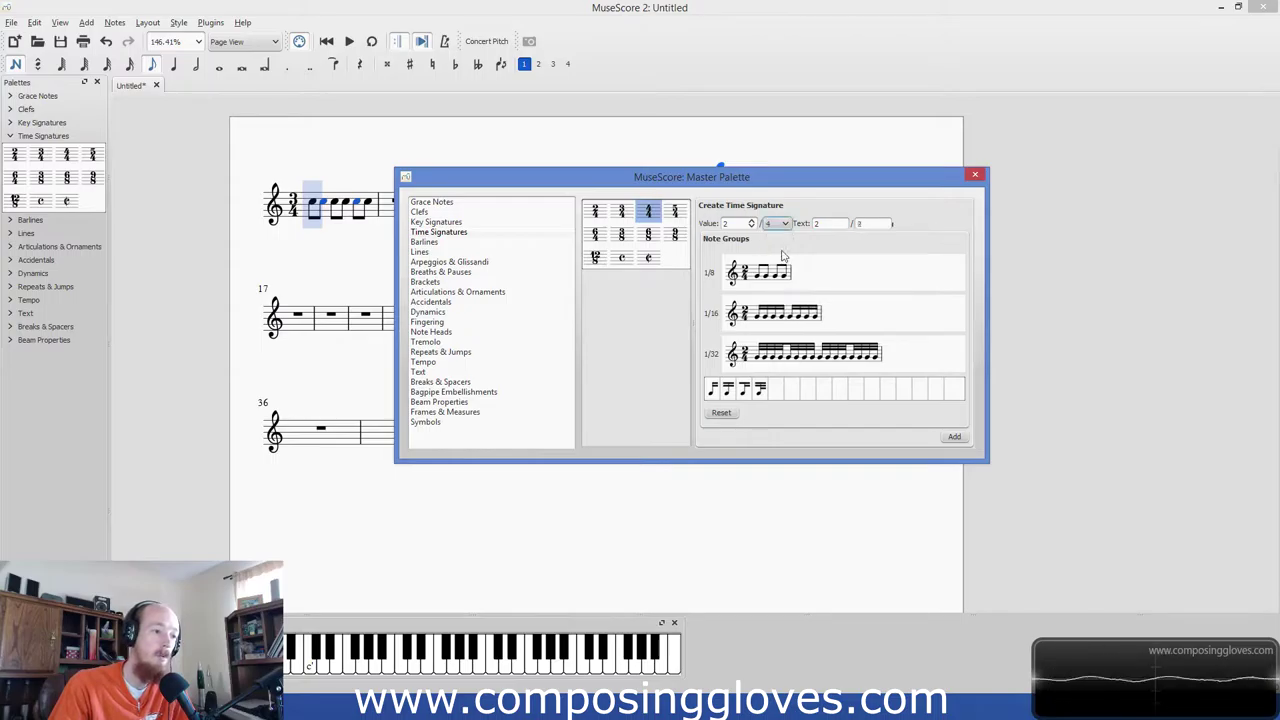
Set the numerator to 4, compare 4/8, 4/1 and 4/4, then pick the 2/4 preset.
double_click(740, 224)
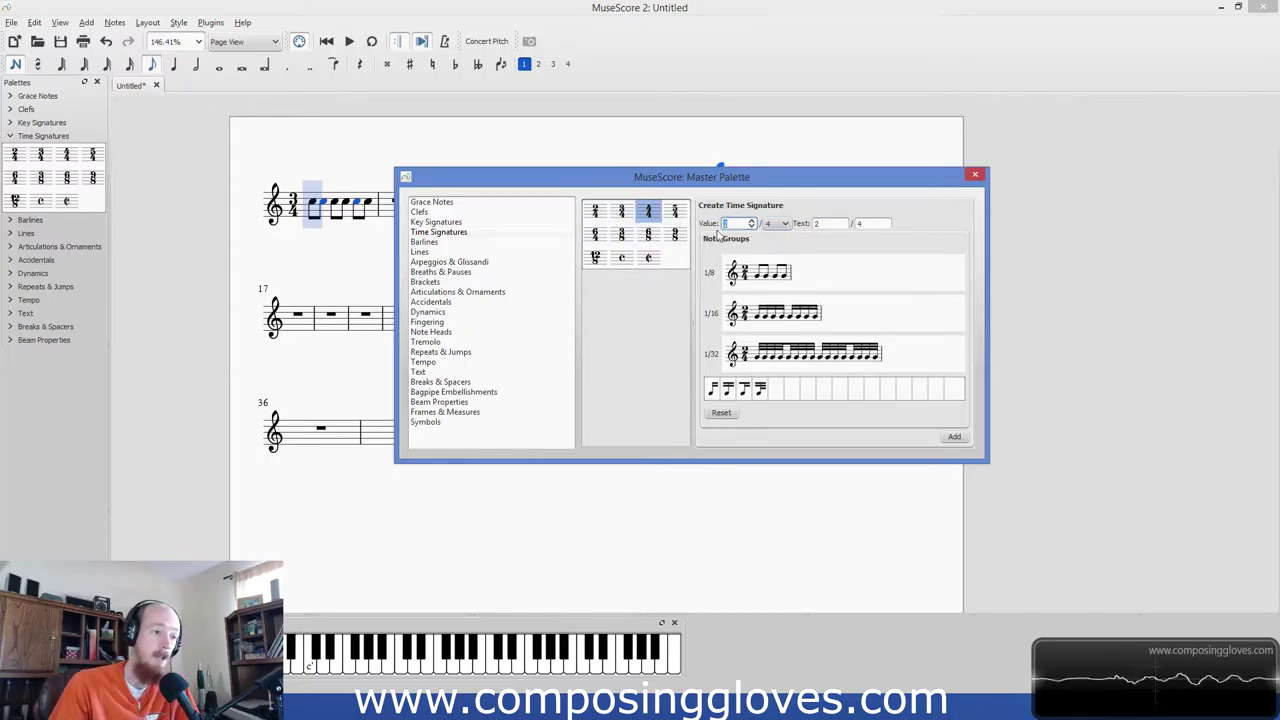
text(4)
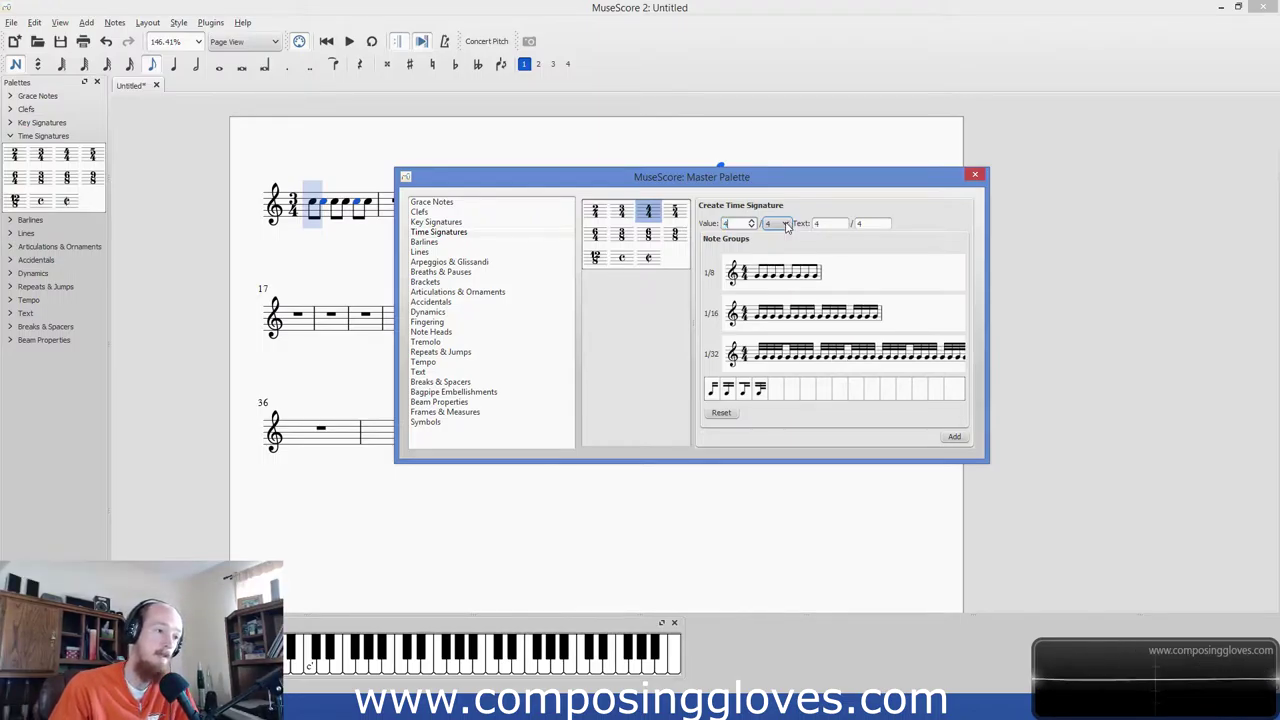
click(786, 224)
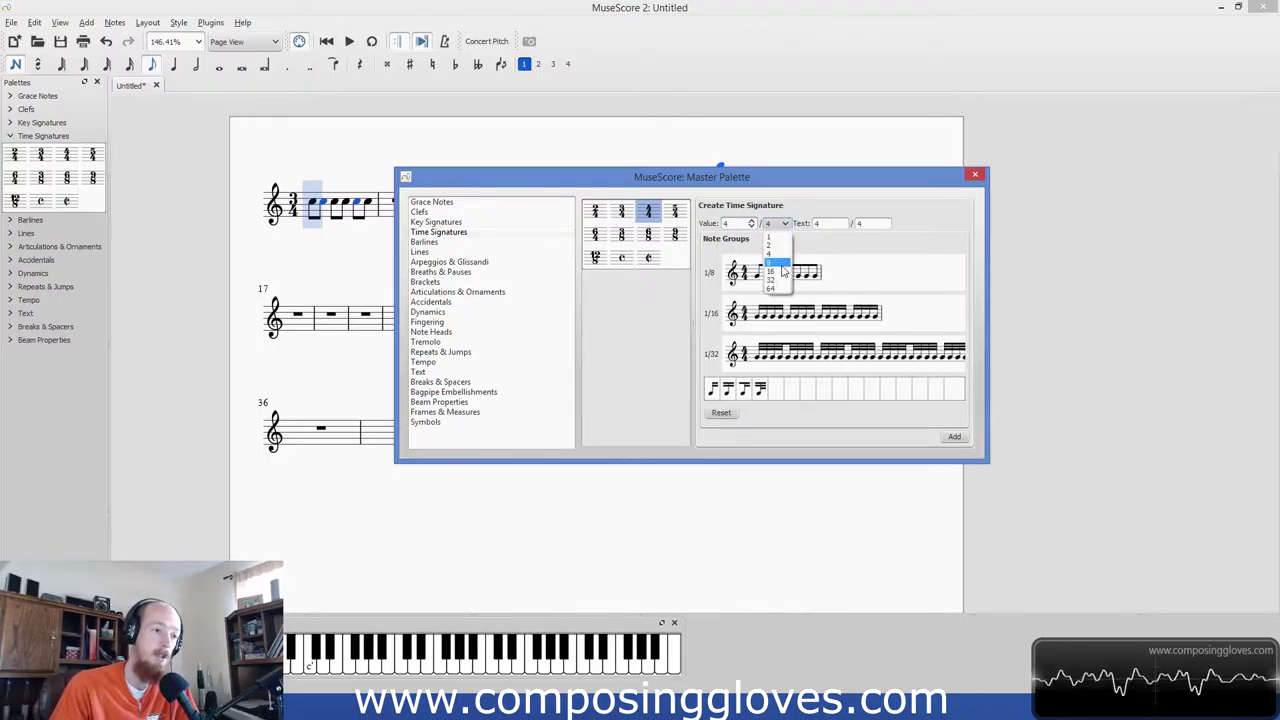
click(783, 263)
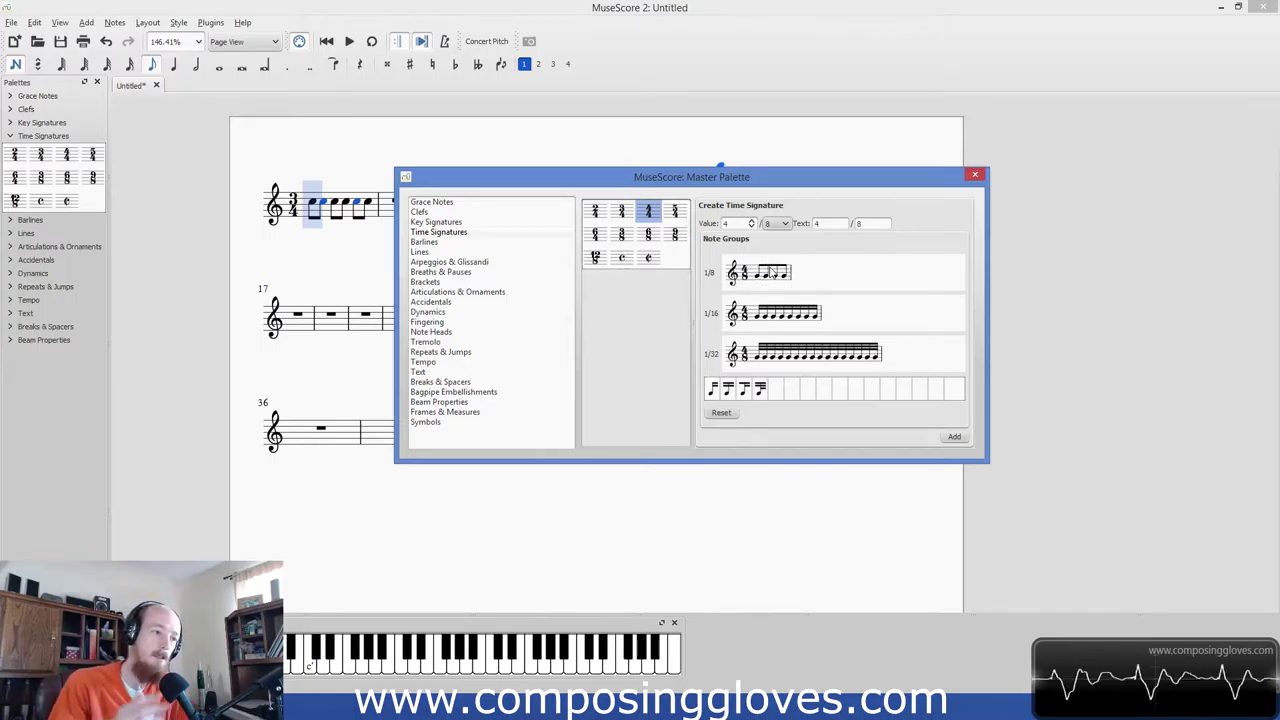
click(773, 226)
click(776, 236)
click(777, 226)
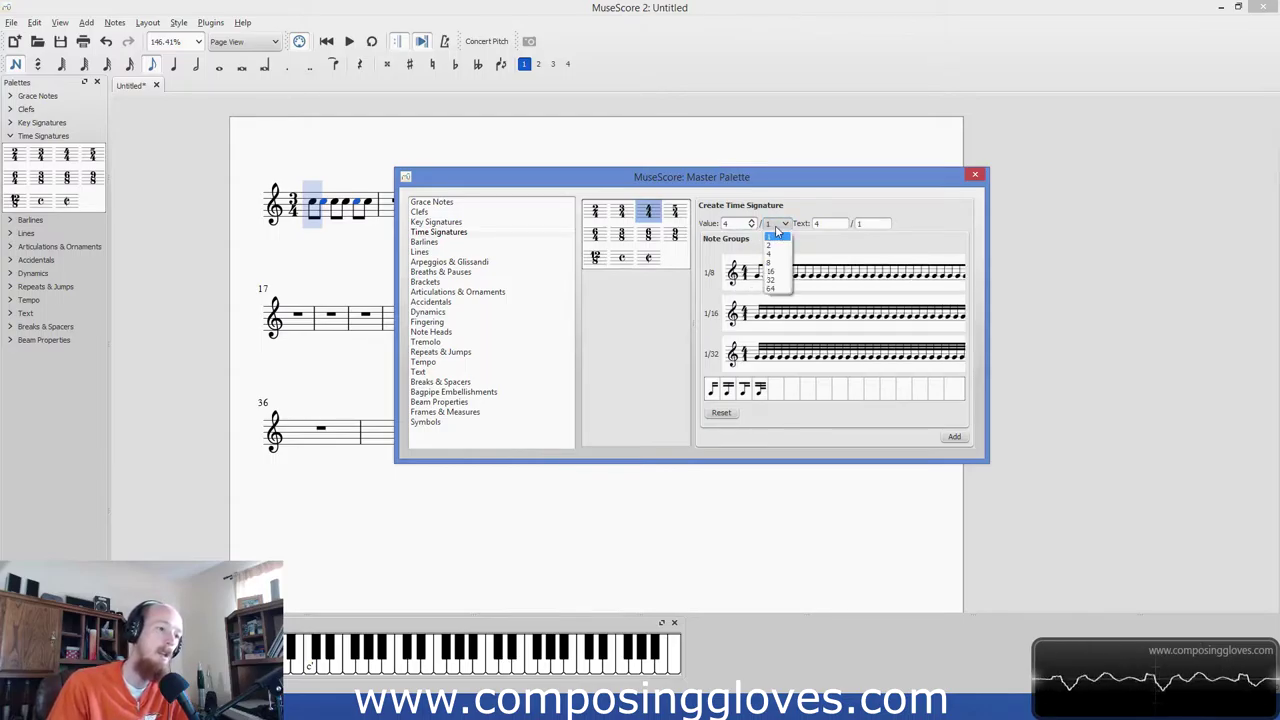
click(777, 253)
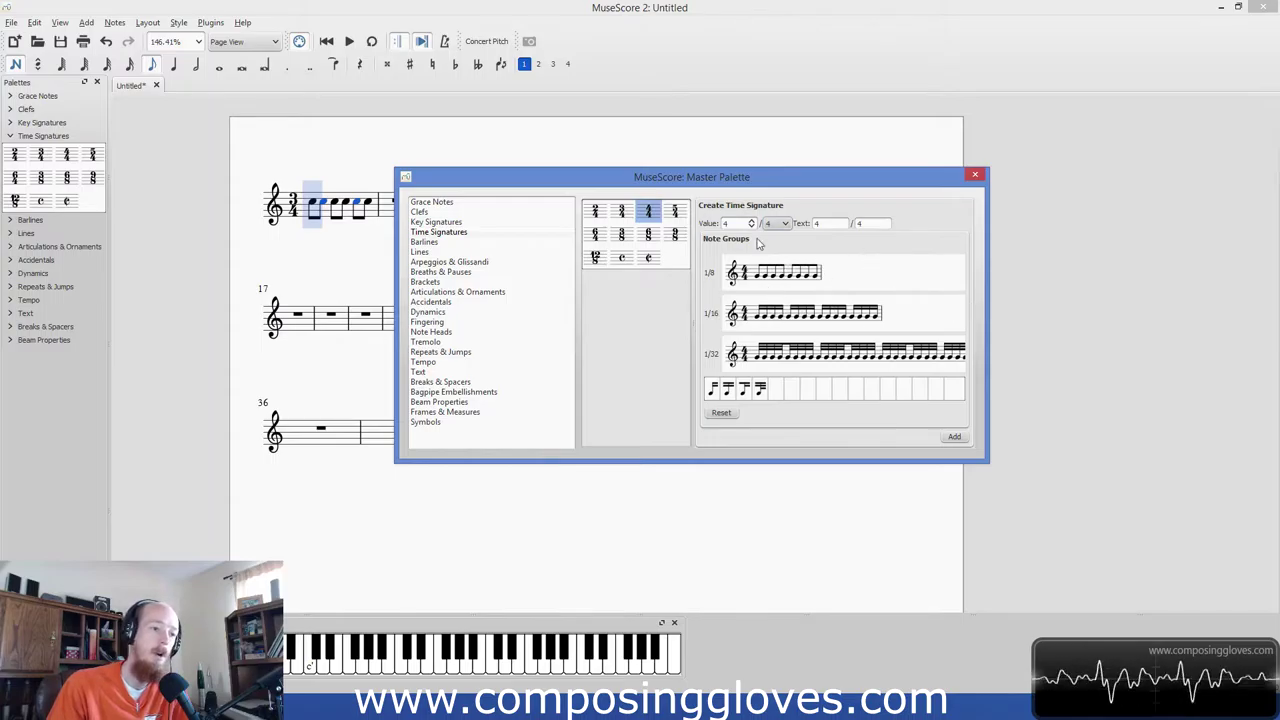
click(594, 210)
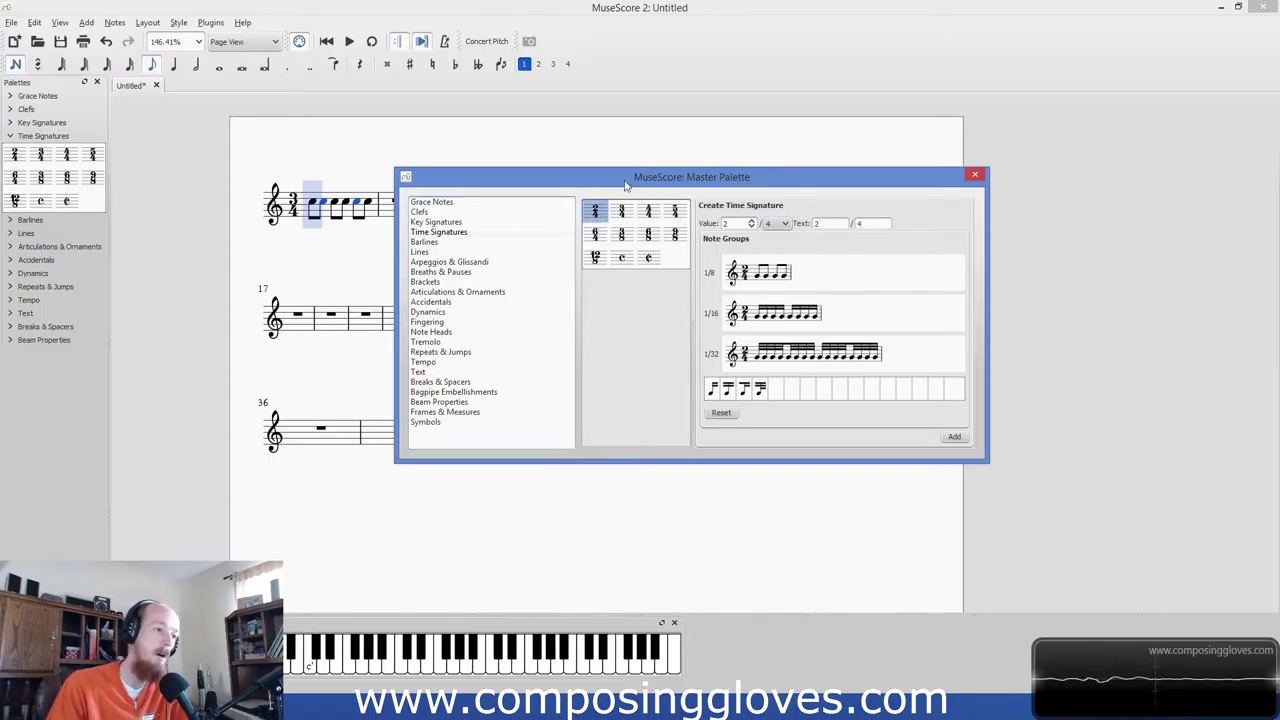
drag(626, 185, 610, 157)
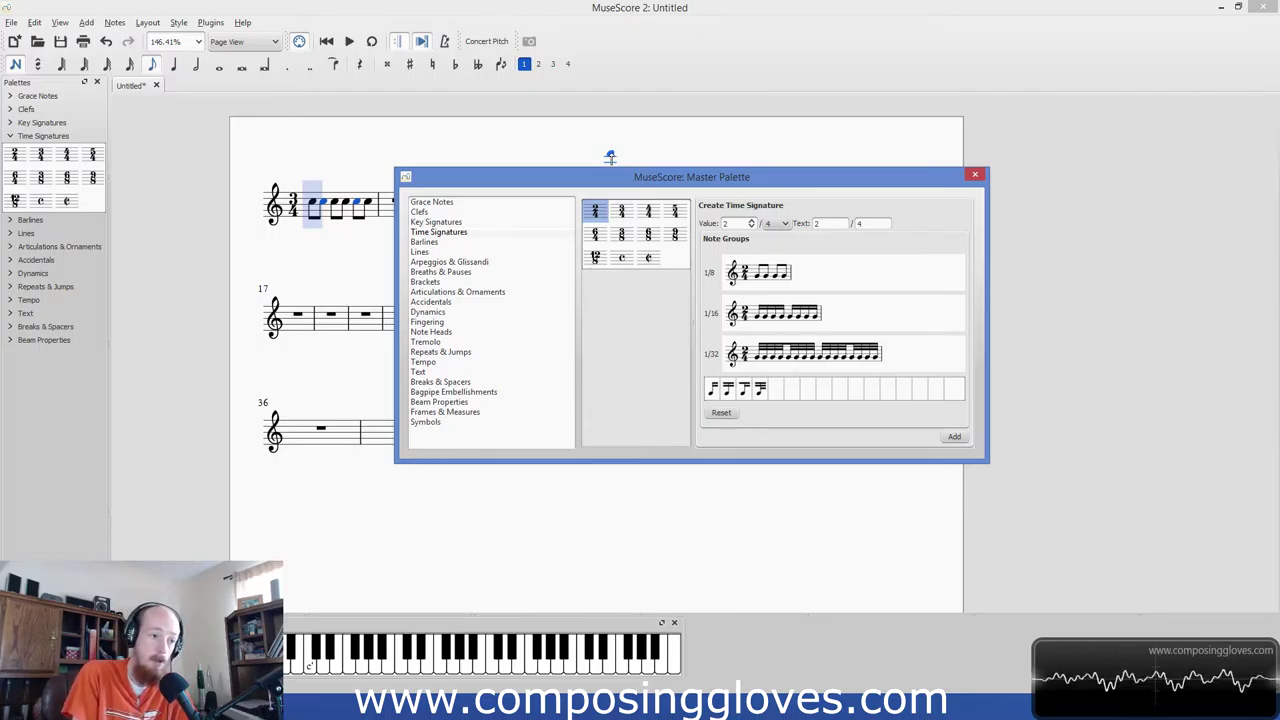
click(621, 211)
click(597, 216)
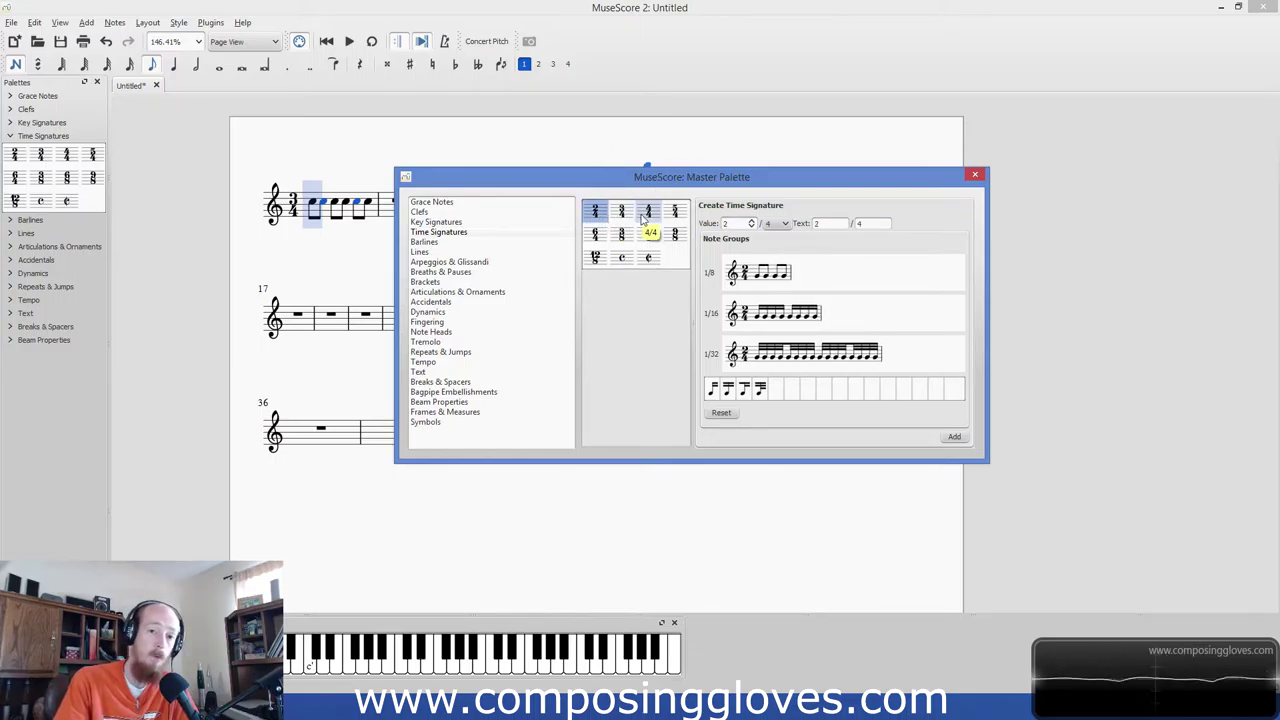
mouse_move(645, 218)
mouse_down()
mouse_move(313, 221)
mouse_move(311, 192)
mouse_move(345, 165)
mouse_up()
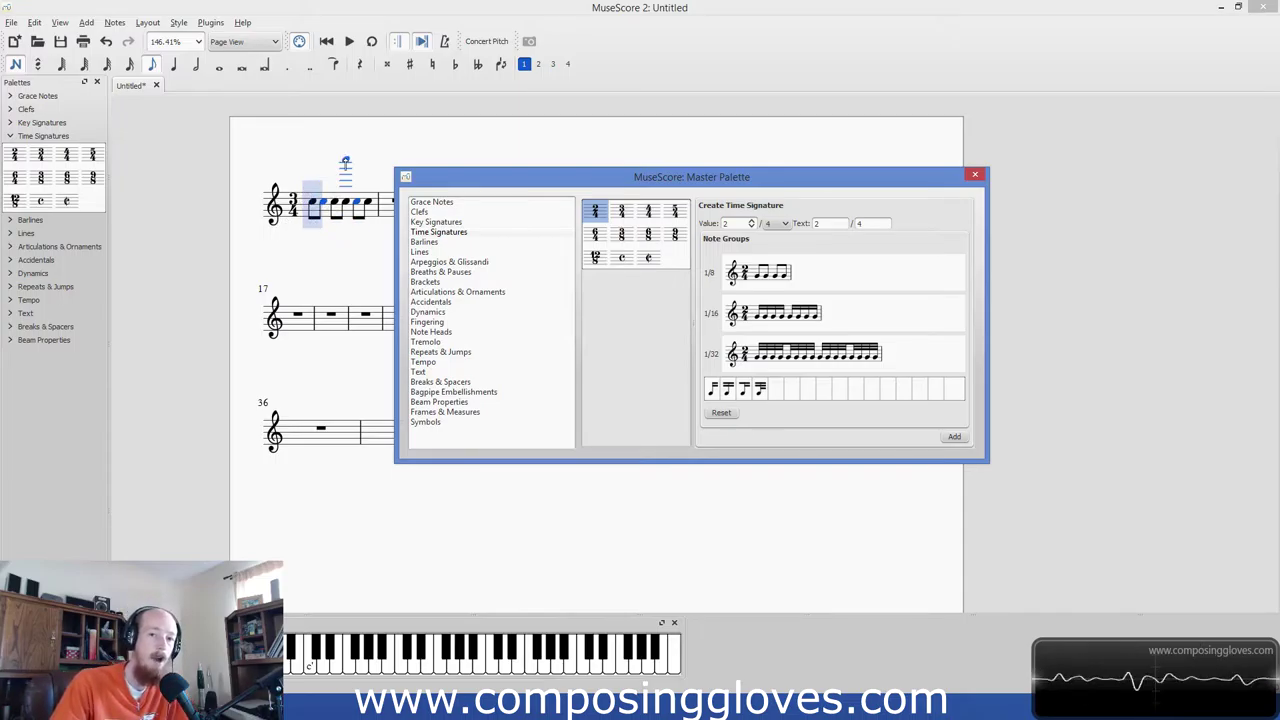
mouse_move(345, 165)
mouse_down()
mouse_move(357, 184)
mouse_move(309, 196)
mouse_move(311, 224)
mouse_move(366, 176)
mouse_up()
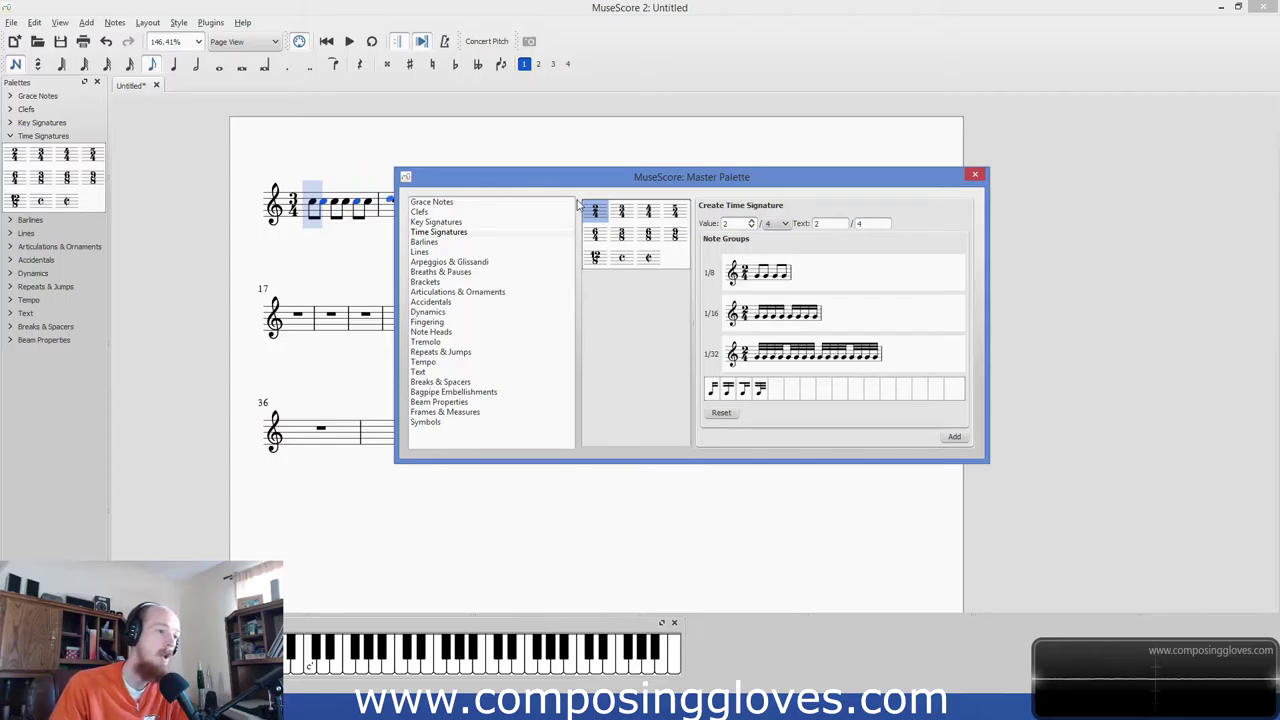
Move the Master Palette aside, preview 3/4 and 4/4, and settle on the 2/4 preset.
drag(585, 184, 562, 288)
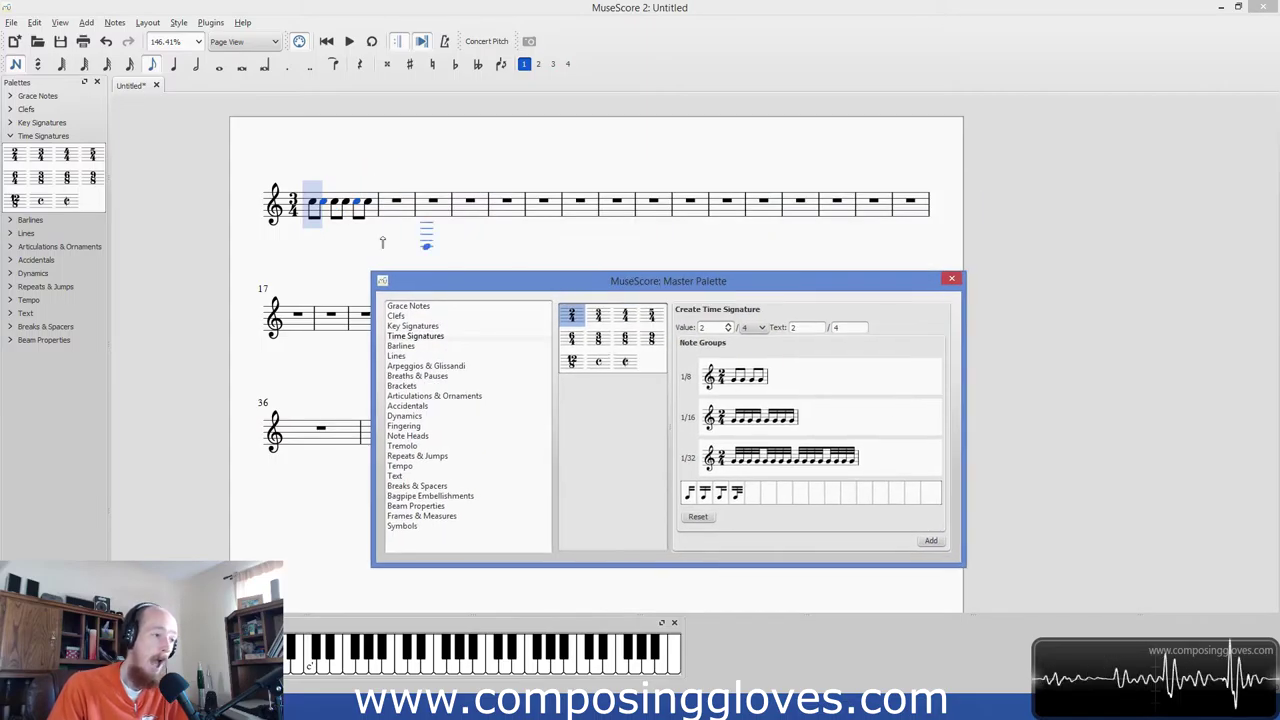
click(598, 316)
click(624, 316)
click(573, 316)
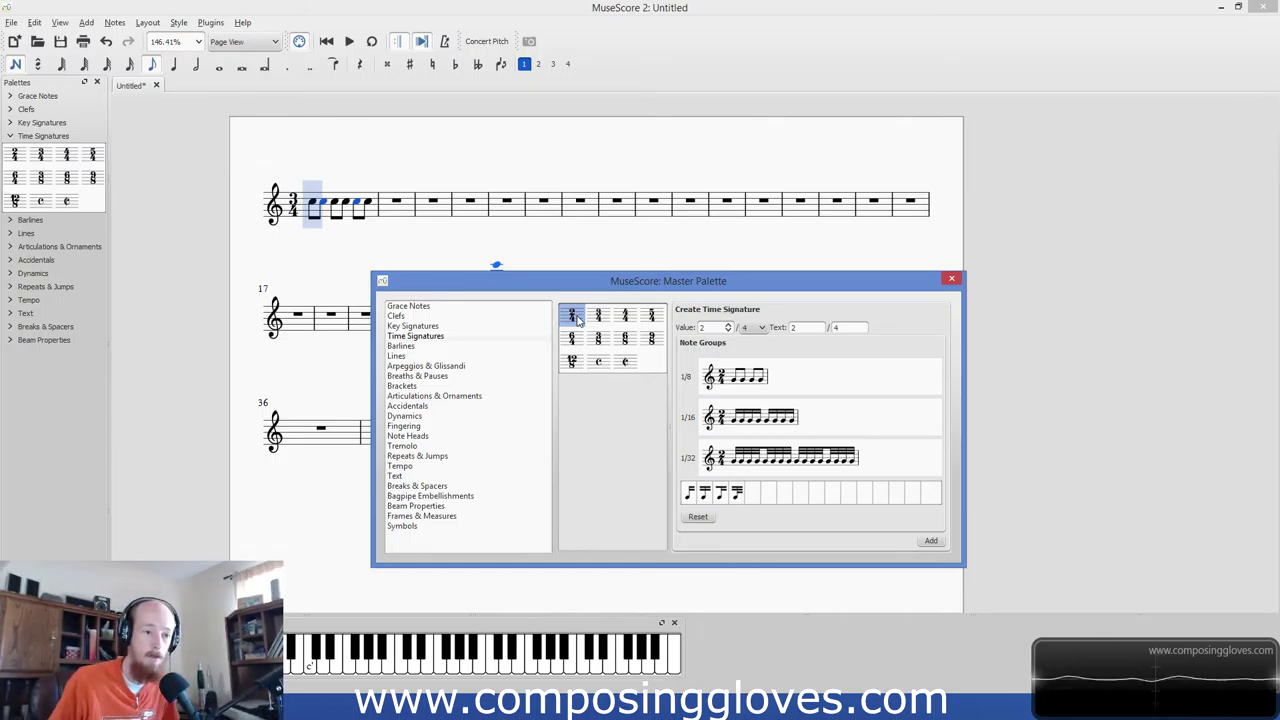
click(574, 318)
drag(552, 286, 641, 222)
click(666, 256)
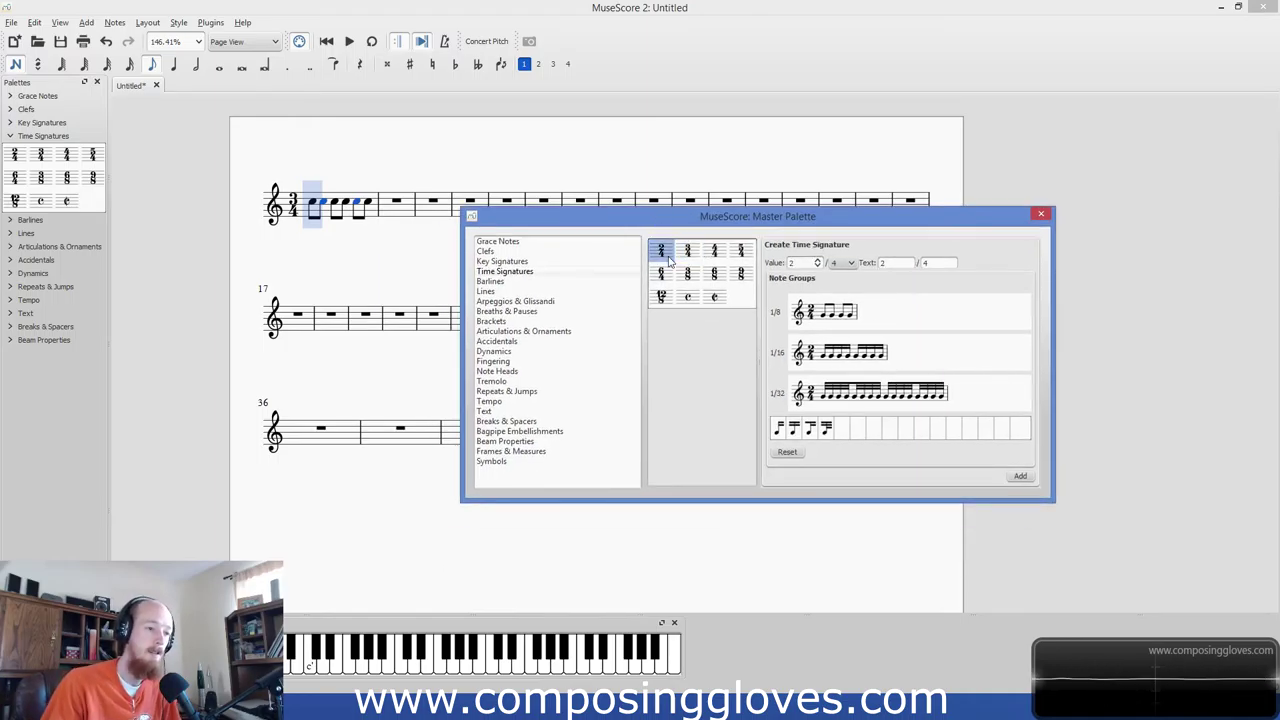